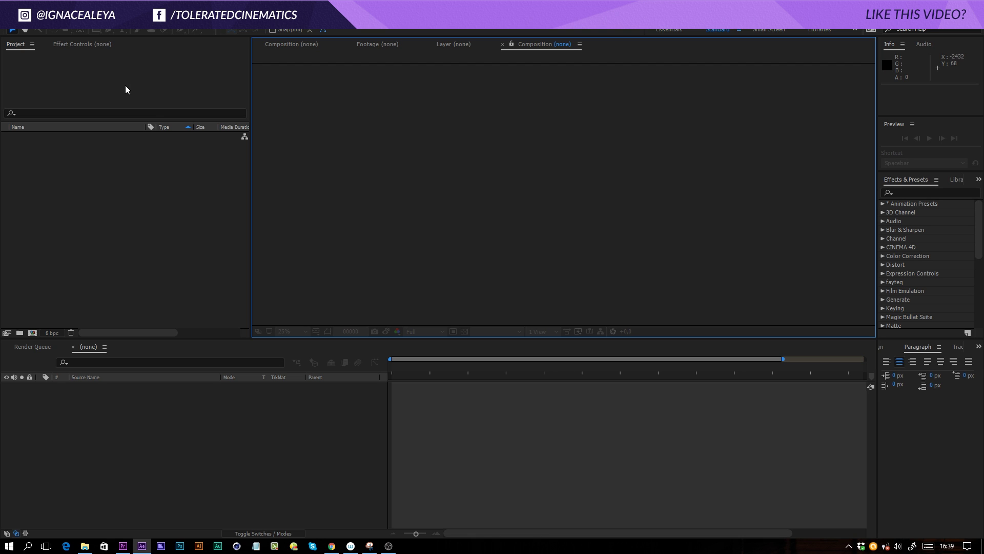
Create a 1920 × 1080 composition named Main Comp at 30 fps with a duration of 300 frames.
{"action": "key", "text": "alt+c"}
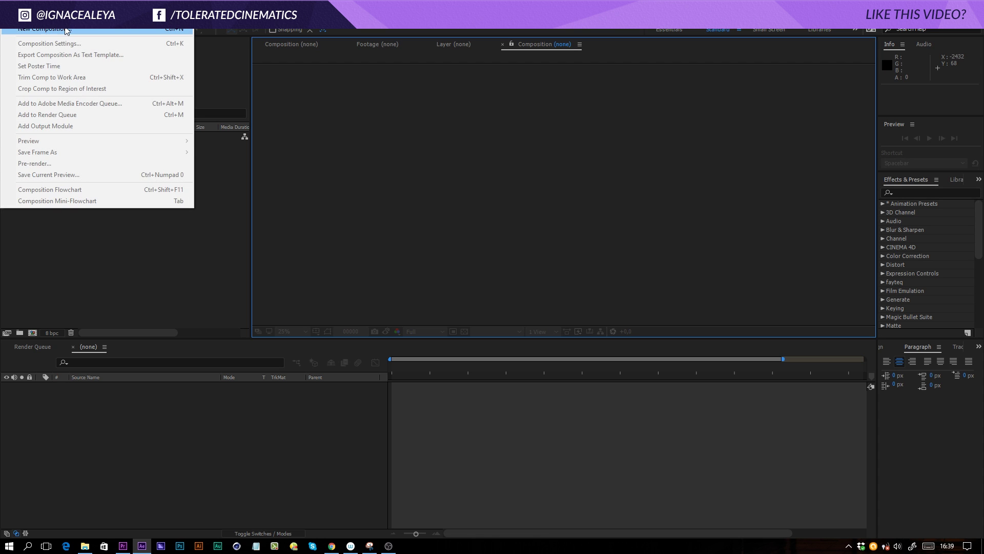
{"action": "left_click", "coordinate": [31, 37]}
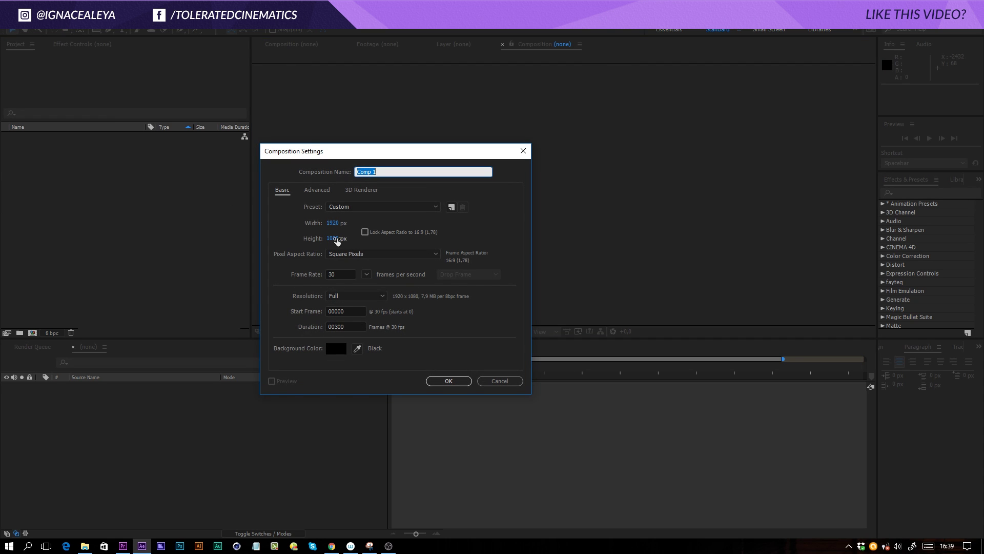
{"action": "type", "text": "Main"}
{"action": "left_click", "coordinate": [345, 327]}
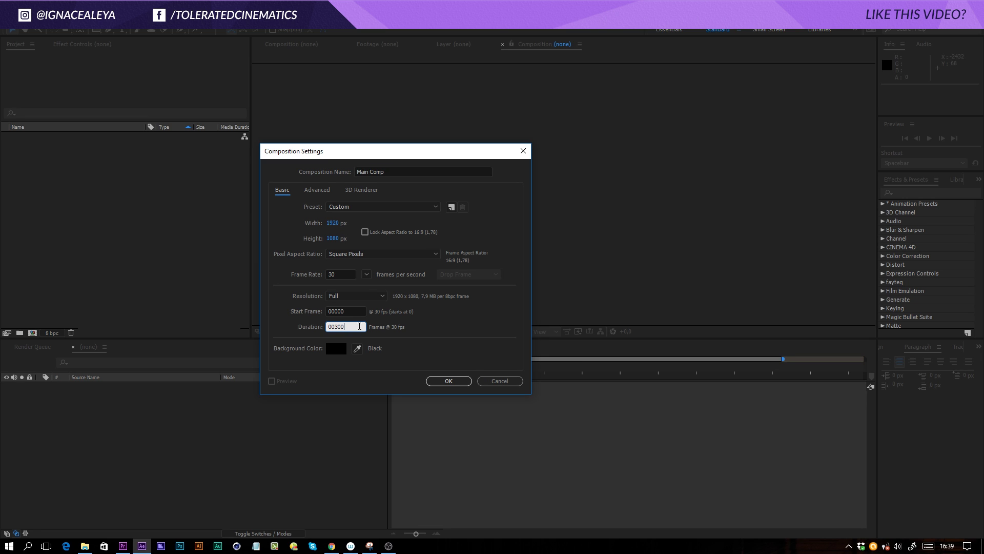
{"action": "left_click", "coordinate": [454, 383]}
Add a white solid layer to Main Comp.
{"action": "right_click", "coordinate": [100, 393]}
{"action": "mouse_move", "coordinate": [108, 399]}
{"action": "left_click", "coordinate": [307, 429]}
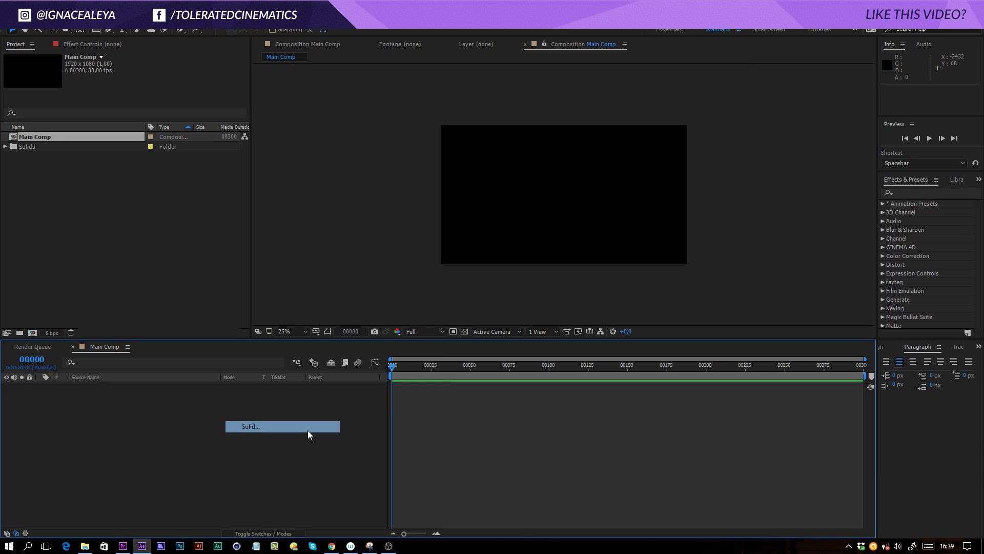
{"action": "left_click", "coordinate": [549, 312]}
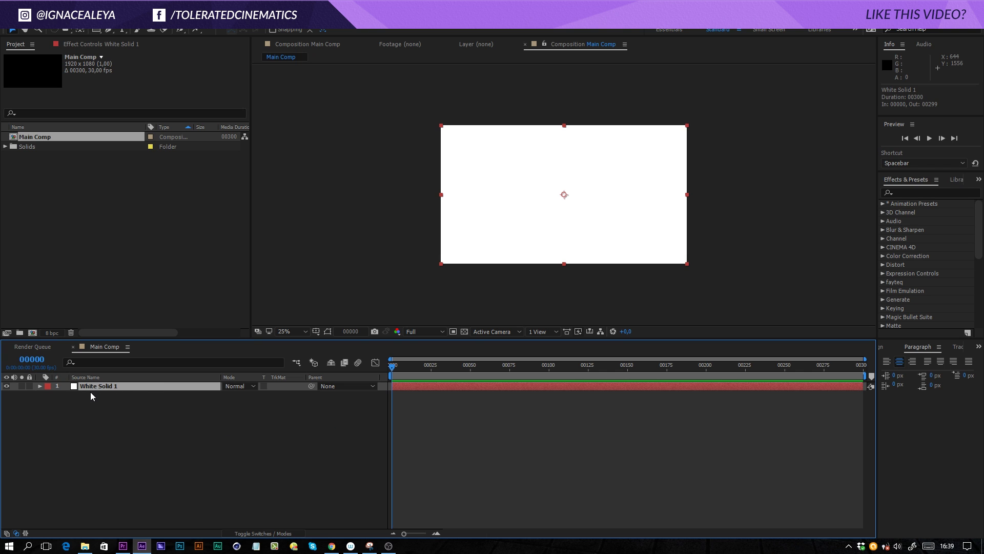
Pre-compose the white solid as Replacement, moving all attributes into the new composition.
{"action": "right_click", "coordinate": [106, 386]}
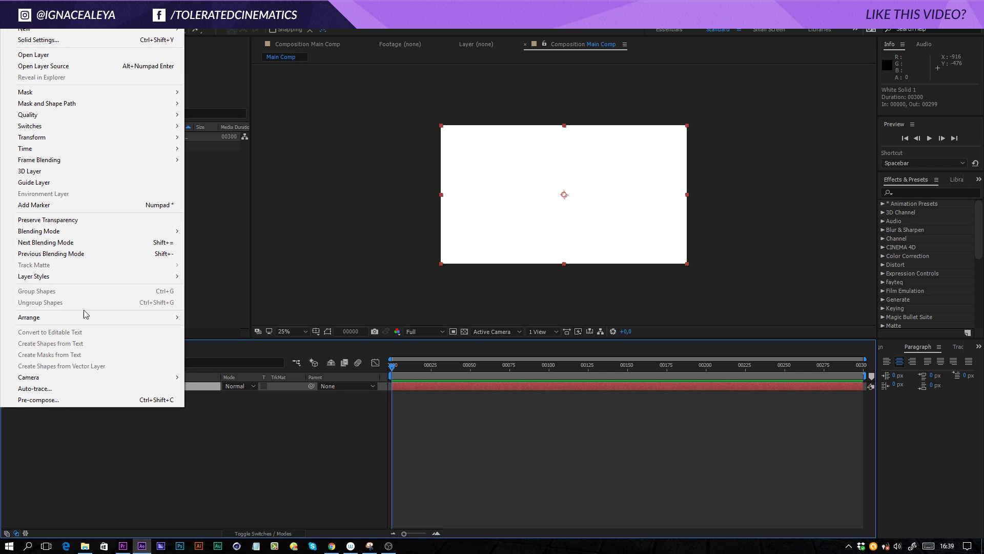
{"action": "left_click", "coordinate": [61, 401]}
{"action": "left_click", "coordinate": [428, 278]}
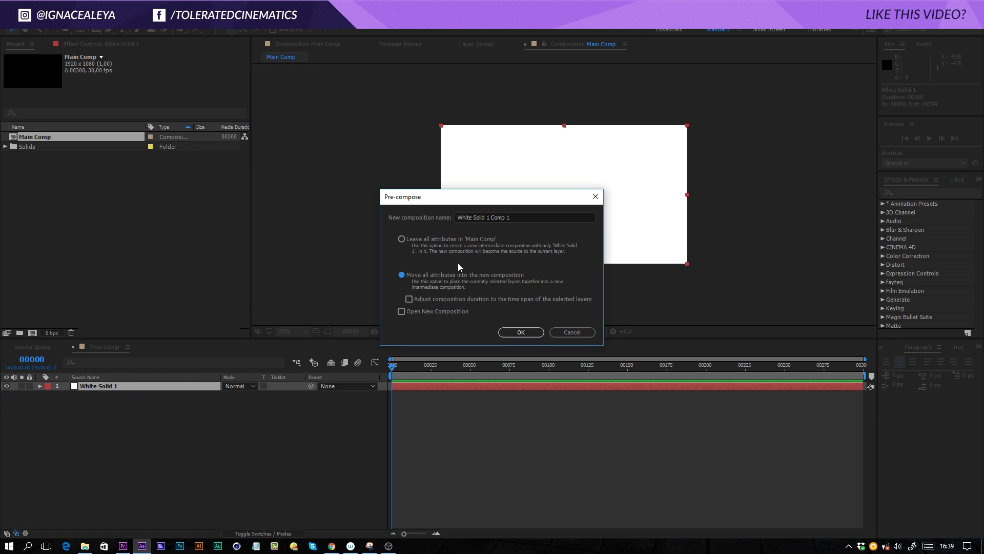
{"action": "left_click", "coordinate": [533, 216]}
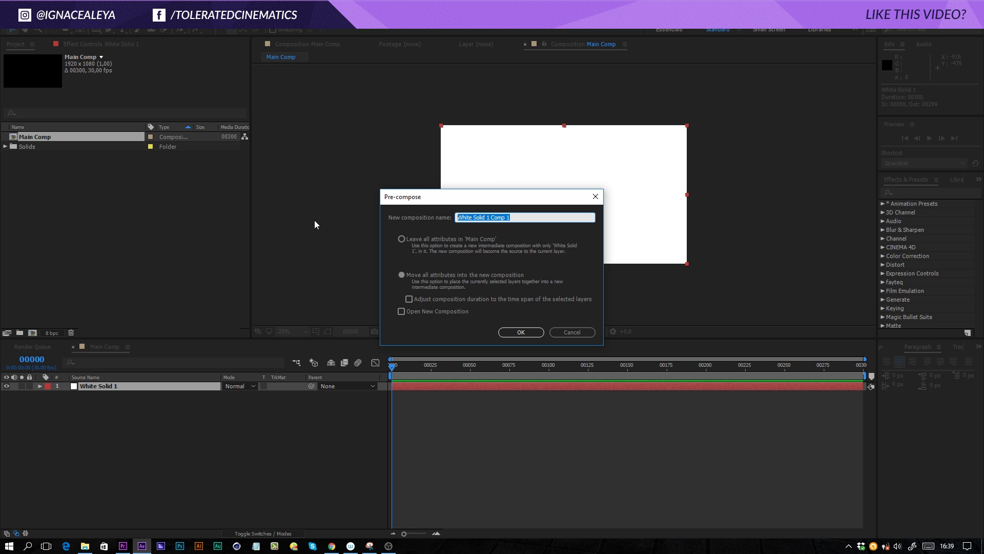
{"action": "type", "text": "Replacement"}
{"action": "key", "text": "Return"}
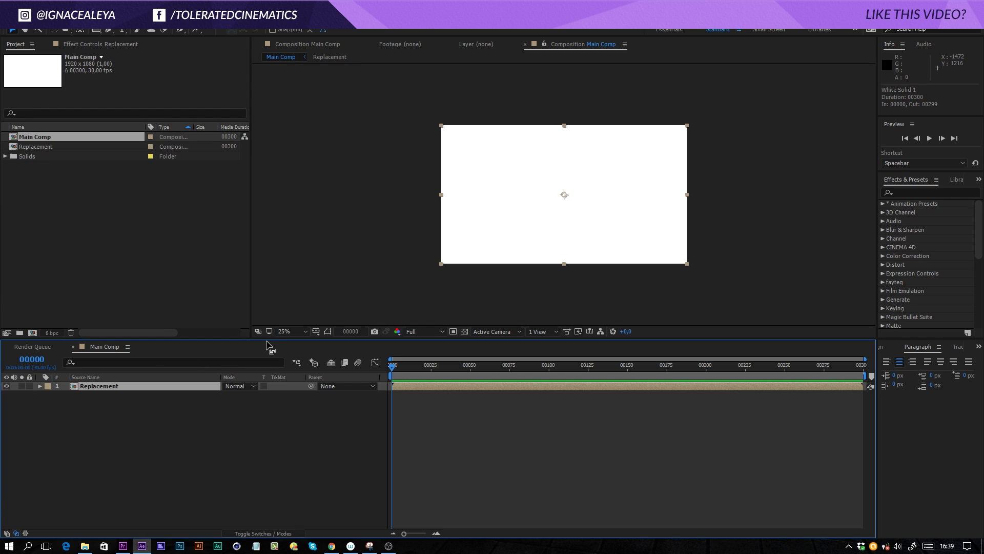
Draw a closed zigzag Pen mask on the Replacement layer, its straight lines crossing the frame between points outside its edges to form shards.
{"action": "left_click_drag", "start_coordinate": [268, 340], "coordinate": [262, 368]}
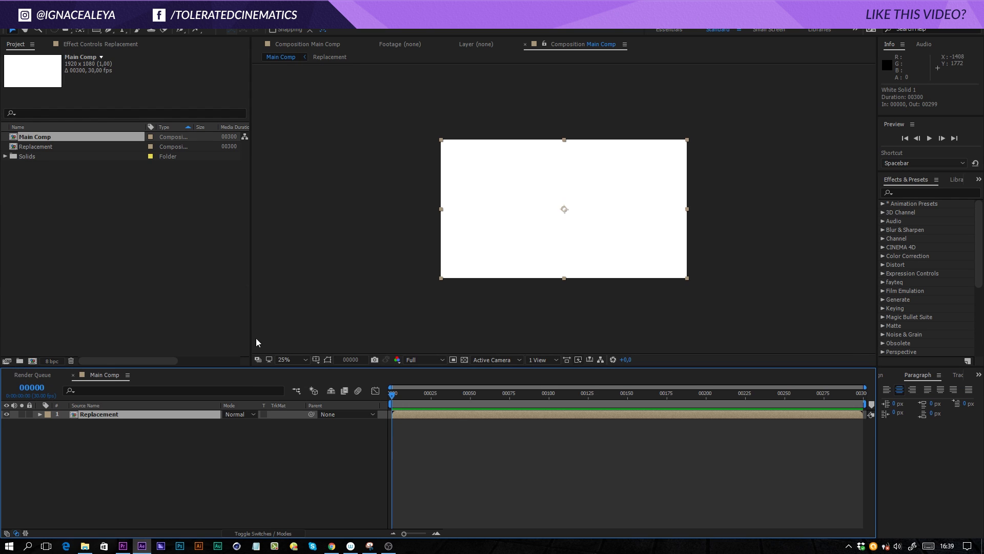
{"action": "left_click", "coordinate": [109, 30]}
{"action": "left_click", "coordinate": [411, 188]}
{"action": "left_click", "coordinate": [534, 302]}
{"action": "left_click", "coordinate": [528, 116]}
{"action": "left_click", "coordinate": [633, 115]}
{"action": "left_click", "coordinate": [440, 305]}
{"action": "left_click", "coordinate": [415, 144]}
{"action": "left_click", "coordinate": [601, 296]}
{"action": "left_click", "coordinate": [678, 122]}
{"action": "left_click", "coordinate": [467, 126]}
{"action": "left_click", "coordinate": [491, 317]}
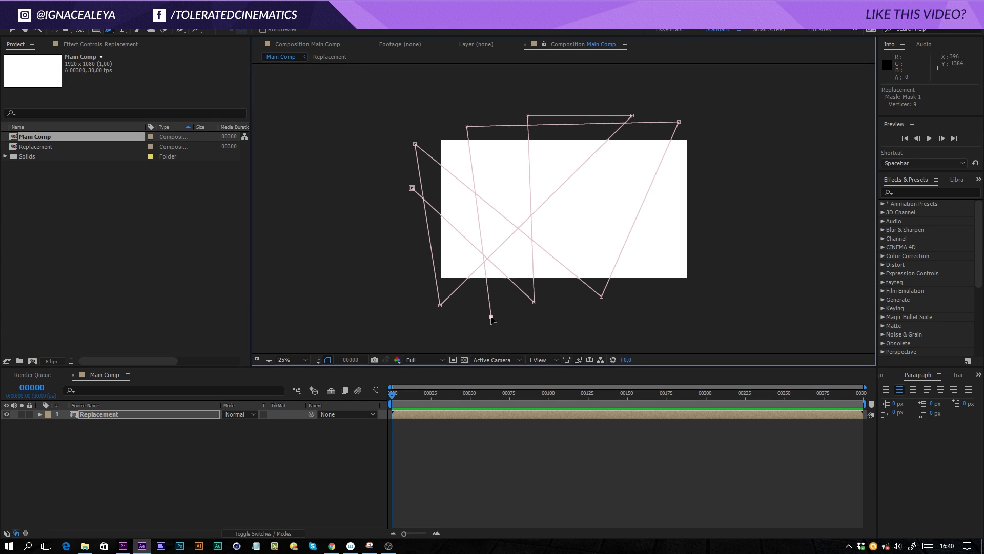
{"action": "left_click", "coordinate": [743, 214]}
{"action": "left_click", "coordinate": [418, 114]}
{"action": "left_click", "coordinate": [359, 263]}
{"action": "left_click", "coordinate": [709, 80]}
{"action": "left_click", "coordinate": [757, 166]}
{"action": "left_click", "coordinate": [397, 287]}
{"action": "left_click", "coordinate": [617, 334]}
{"action": "left_click", "coordinate": [736, 313]}
{"action": "left_click", "coordinate": [376, 104]}
{"action": "left_click", "coordinate": [564, 68]}
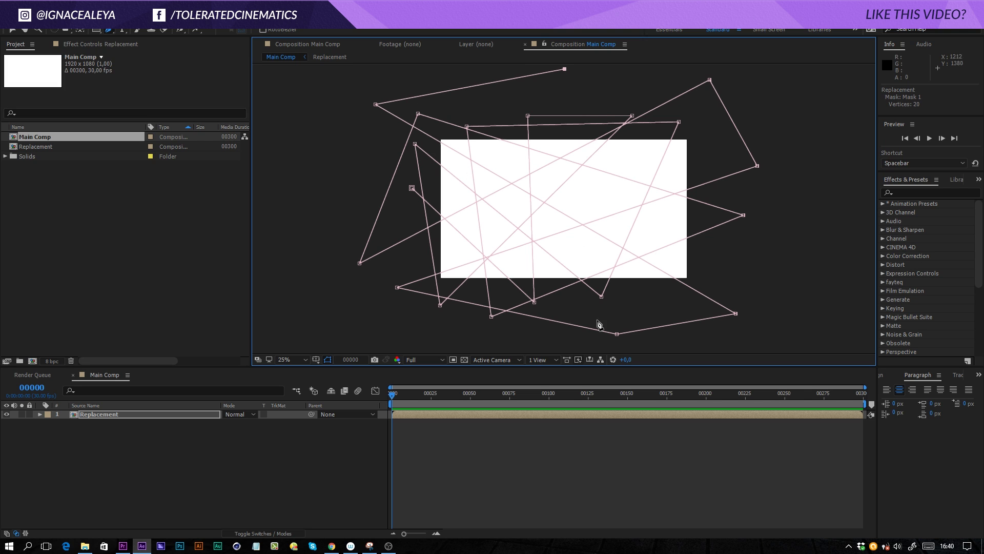
{"action": "left_click", "coordinate": [601, 296]}
{"action": "left_click", "coordinate": [606, 316]}
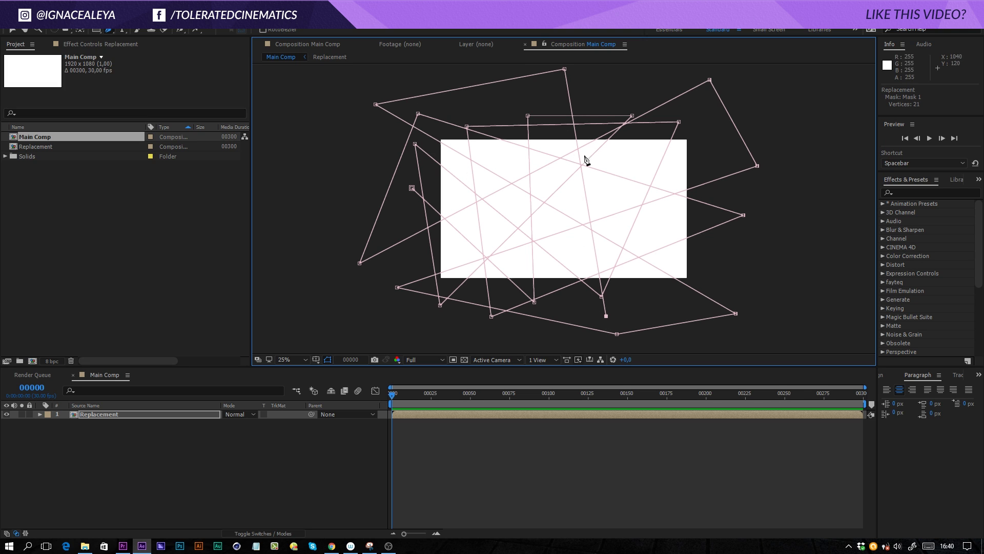
{"action": "left_click_drag", "start_coordinate": [607, 316], "coordinate": [630, 308]}
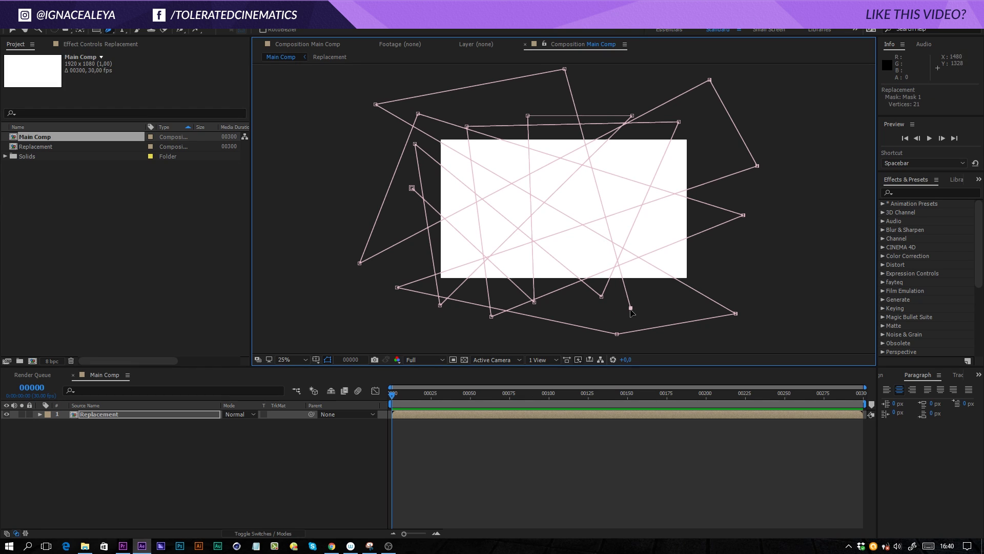
{"action": "left_click", "coordinate": [505, 327]}
{"action": "left_click", "coordinate": [664, 75]}
{"action": "left_click_drag", "start_coordinate": [664, 75], "coordinate": [681, 82]}
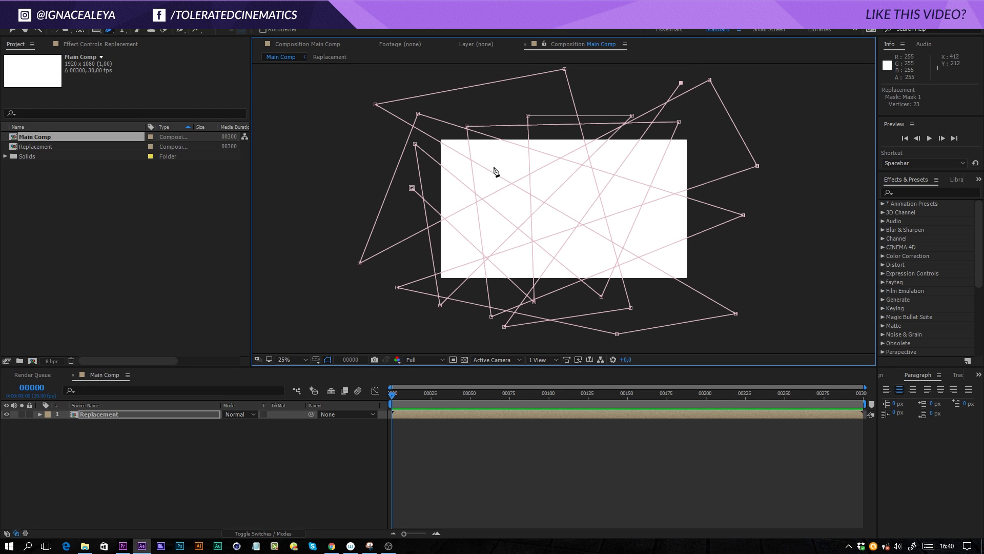
{"action": "left_click", "coordinate": [412, 188]}
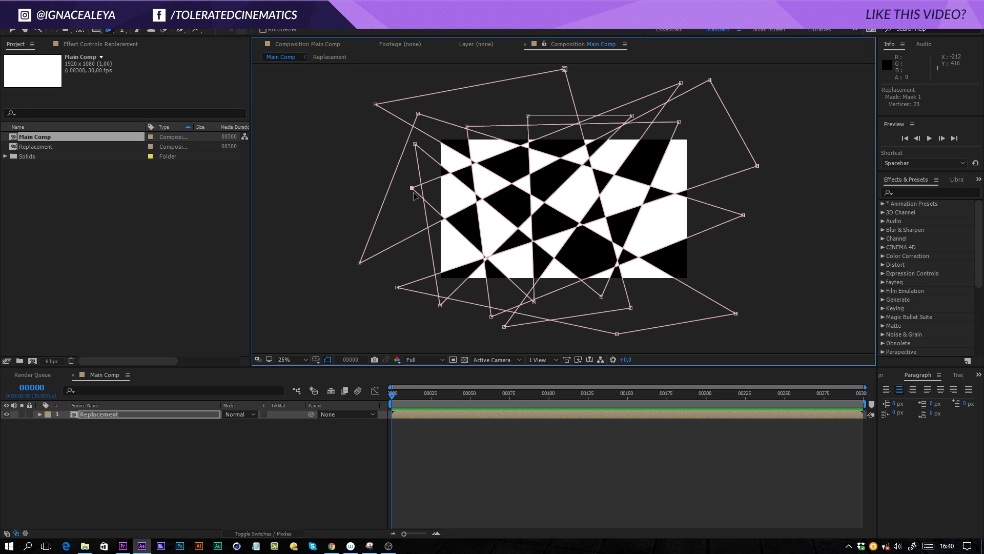
Duplicate Mask 1 on the Replacement layer and invert the duplicate.
{"action": "left_click", "coordinate": [137, 417]}
{"action": "key", "text": "m"}
{"action": "left_click", "coordinate": [82, 423]}
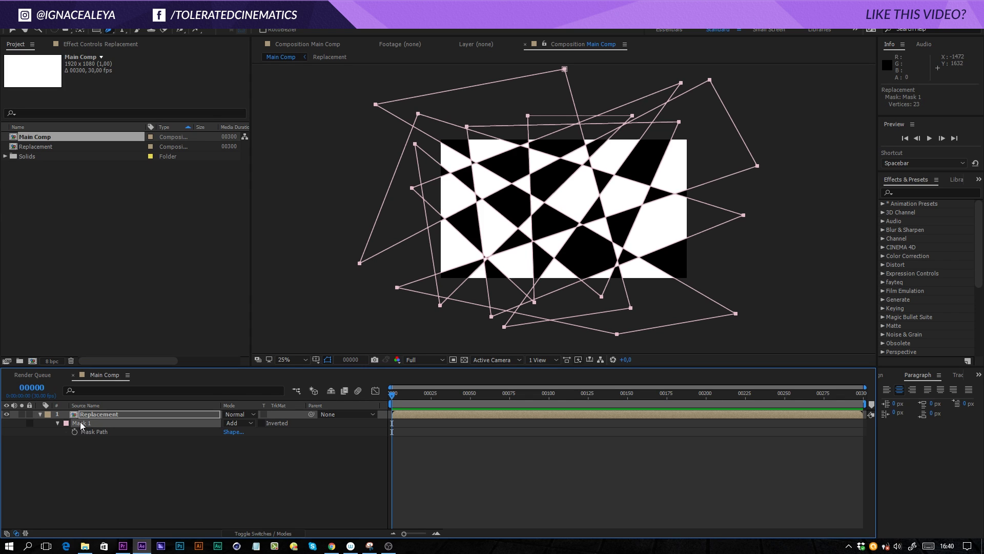
{"action": "key", "text": "ctrl+d"}
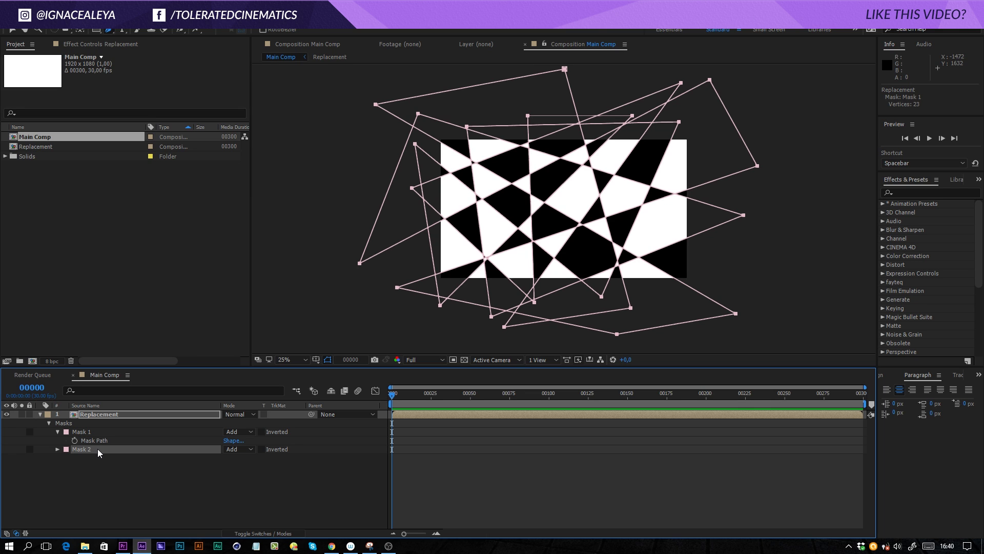
{"action": "left_click", "coordinate": [262, 449]}
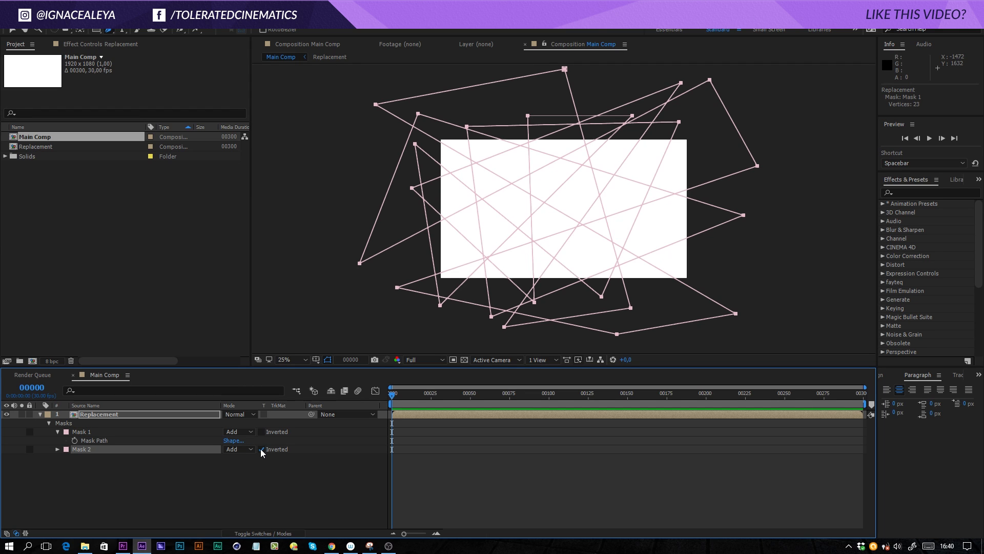
{"action": "left_click", "coordinate": [251, 476]}
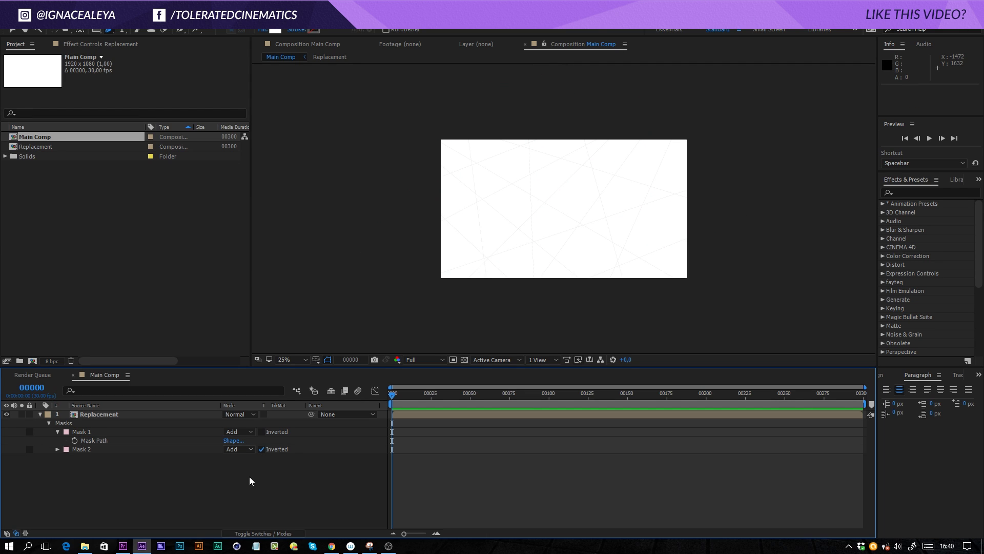
Reveal both masks' properties and set the expansion of Mask 1 to -1.5 pixels.
{"action": "left_click", "coordinate": [57, 449]}
{"action": "left_click", "coordinate": [57, 431]}
{"action": "left_click", "coordinate": [57, 432]}
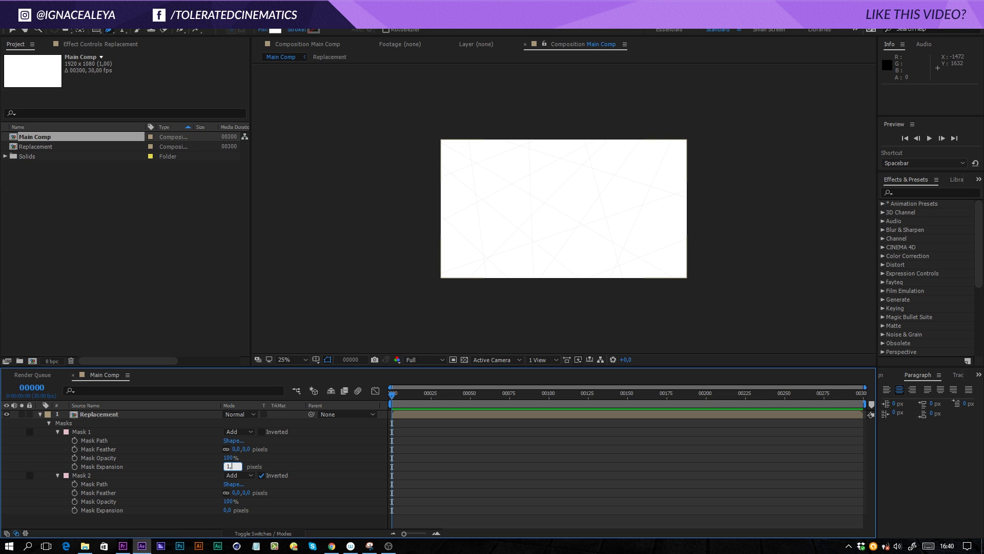
{"action": "type", "text": "5"}
{"action": "key", "text": "Return"}
{"action": "left_click", "coordinate": [226, 466]}
{"action": "type", "text": "-"}
{"action": "key", "text": "Return"}
Set the expansion of the inverted Mask 2 to 1.5 pixels.
{"action": "left_click", "coordinate": [226, 509]}
{"action": "type", "text": "1"}
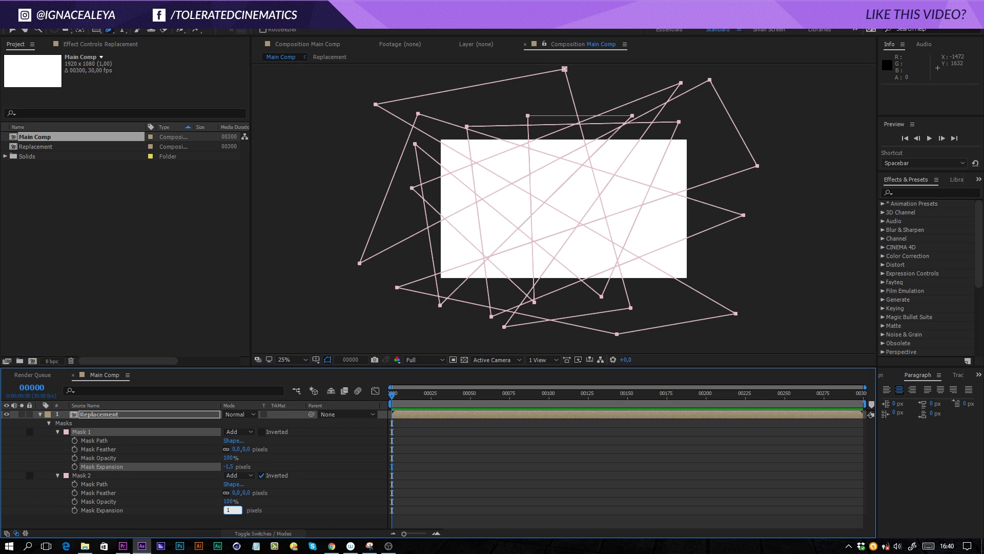
{"action": "type", "text": ",5"}
{"action": "key", "text": "Return"}
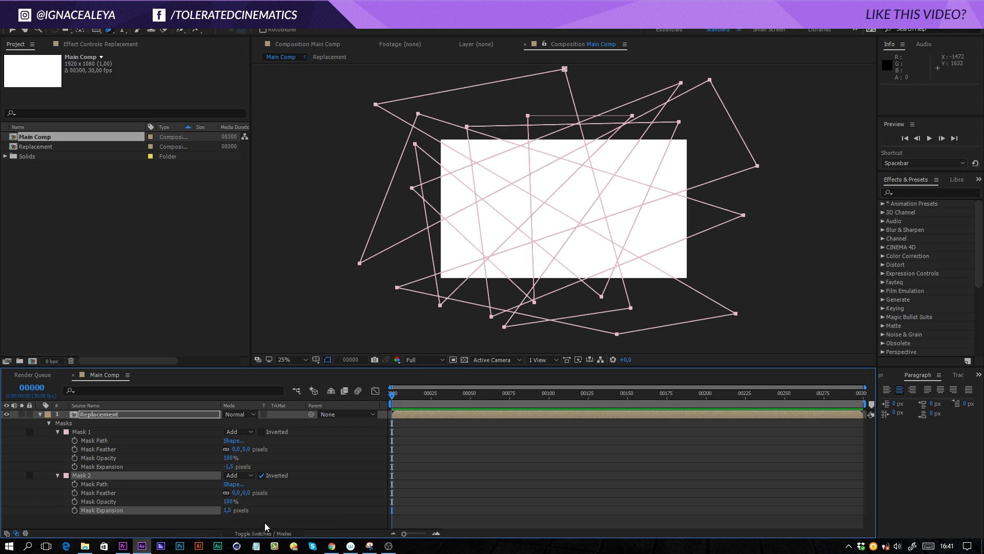
{"action": "left_click", "coordinate": [364, 509]}
{"action": "key", "text": "."}
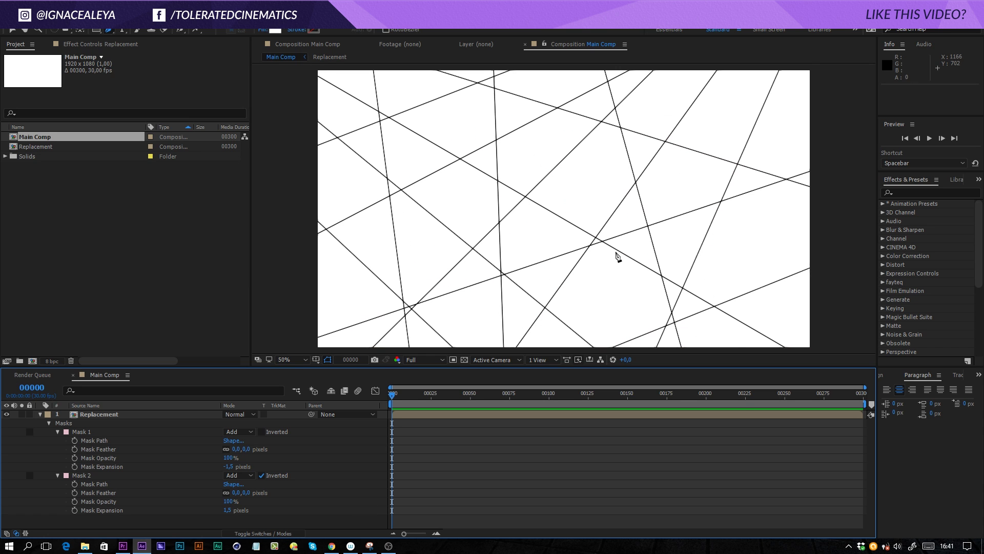
{"action": "left_click_drag", "start_coordinate": [228, 510], "coordinate": [220, 510]}
{"action": "key", "text": "ctrl+z"}
Auto-trace the Replacement layer's alpha channel on the current frame with blur on, 2 px tolerance and 50% threshold, without applying to a new layer.
{"action": "left_click", "coordinate": [90, 413]}
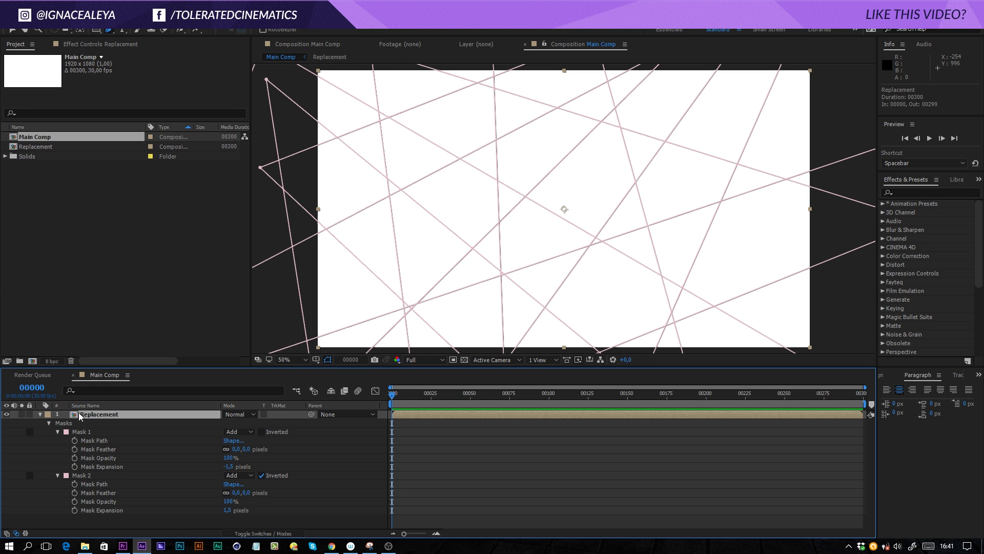
{"action": "left_click", "coordinate": [77, 23]}
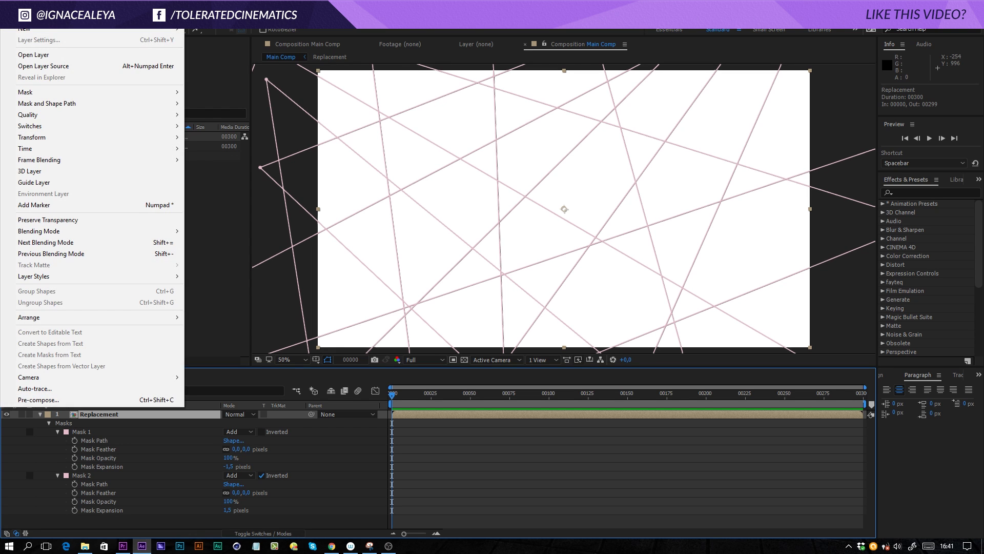
{"action": "left_click", "coordinate": [40, 388]}
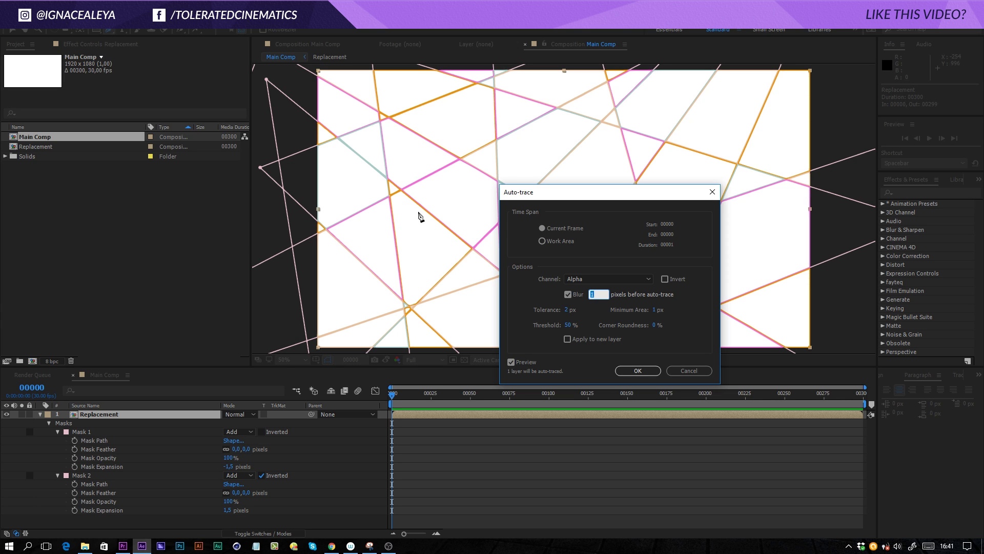
{"action": "left_click", "coordinate": [637, 370]}
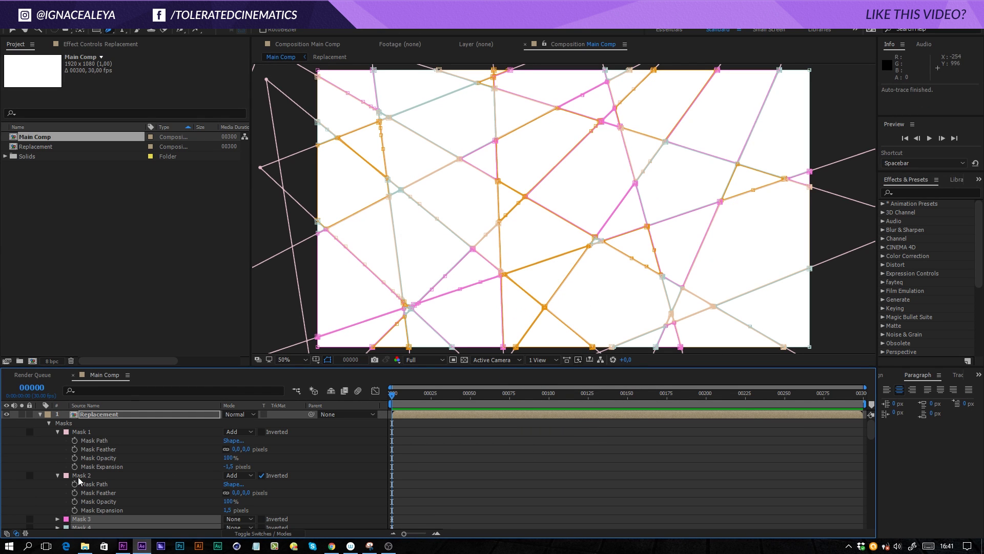
Delete the two original masks, Mask 1 and Mask 2, keeping only the auto-traced ones.
{"action": "scroll", "coordinate": [82, 484], "scroll_direction": "down", "scroll_amount": 15}
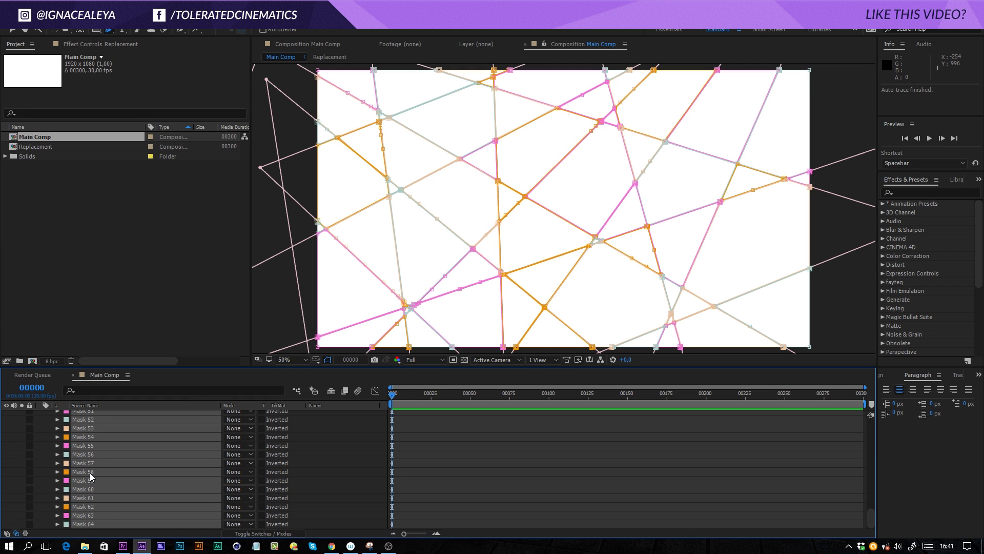
{"action": "scroll", "coordinate": [90, 472], "scroll_direction": "up", "scroll_amount": 15}
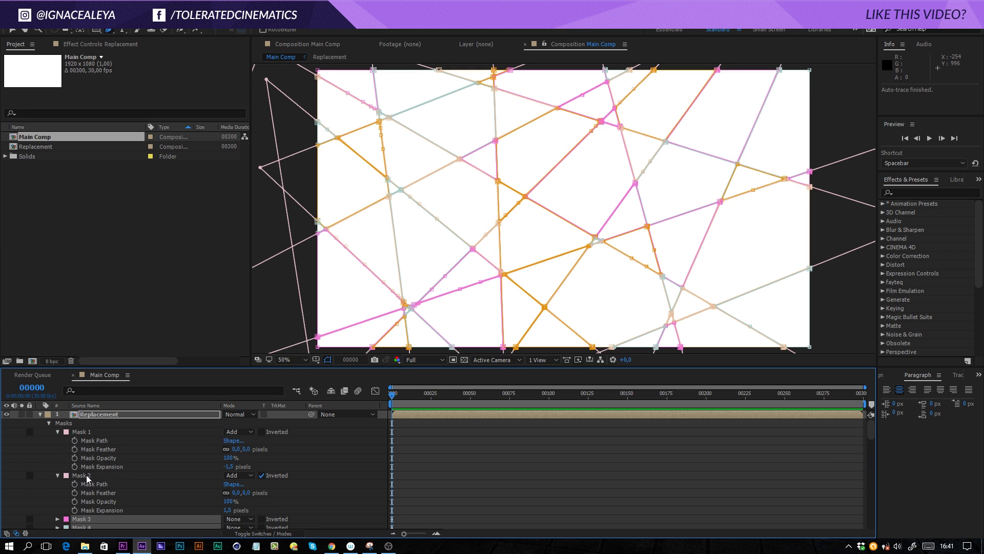
{"action": "left_click", "coordinate": [86, 471]}
{"action": "left_click", "coordinate": [90, 433], "text": "shift"}
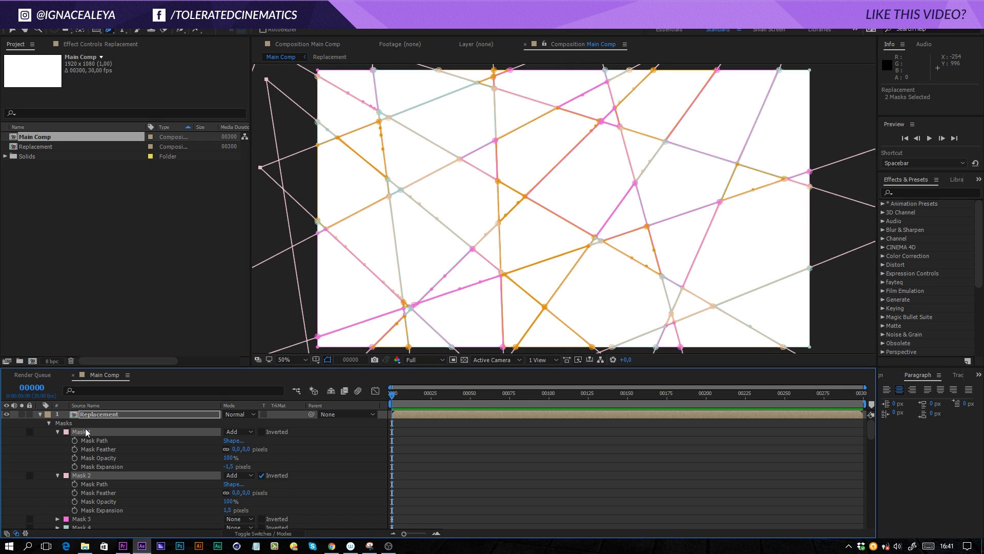
{"action": "key", "text": "Delete"}
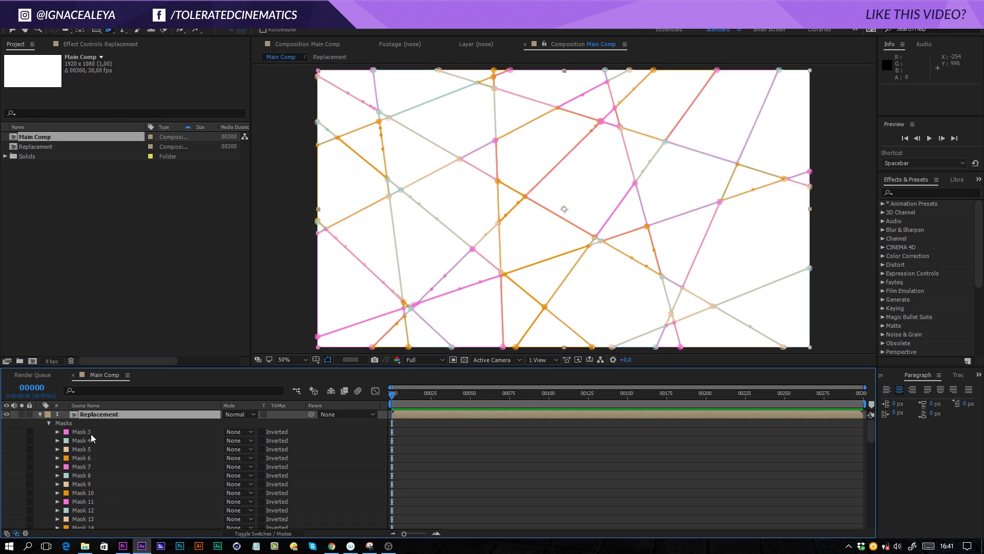
{"action": "left_click", "coordinate": [403, 441]}
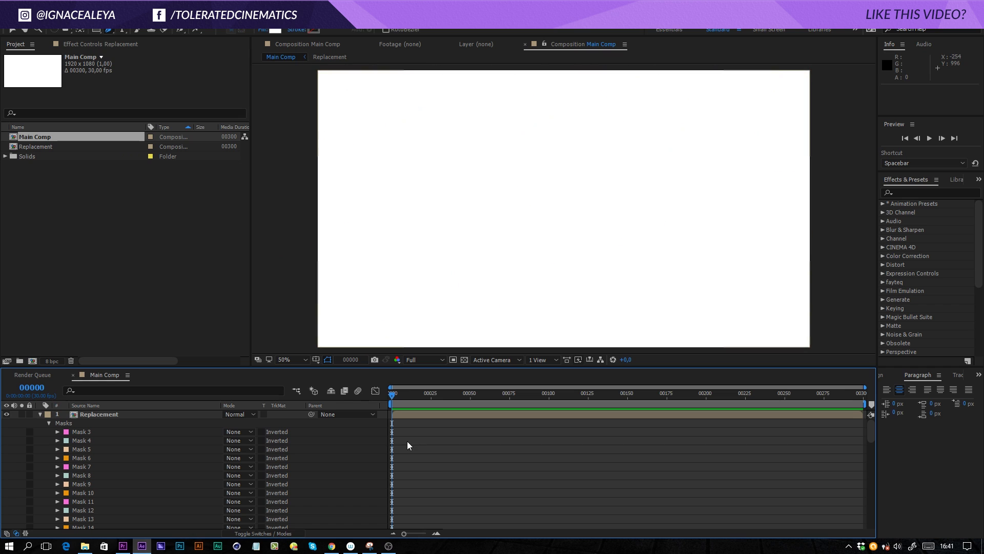
Set the mode of all auto-traced masks, Mask 3 through Mask 64, from None to Add.
{"action": "left_click", "coordinate": [102, 433]}
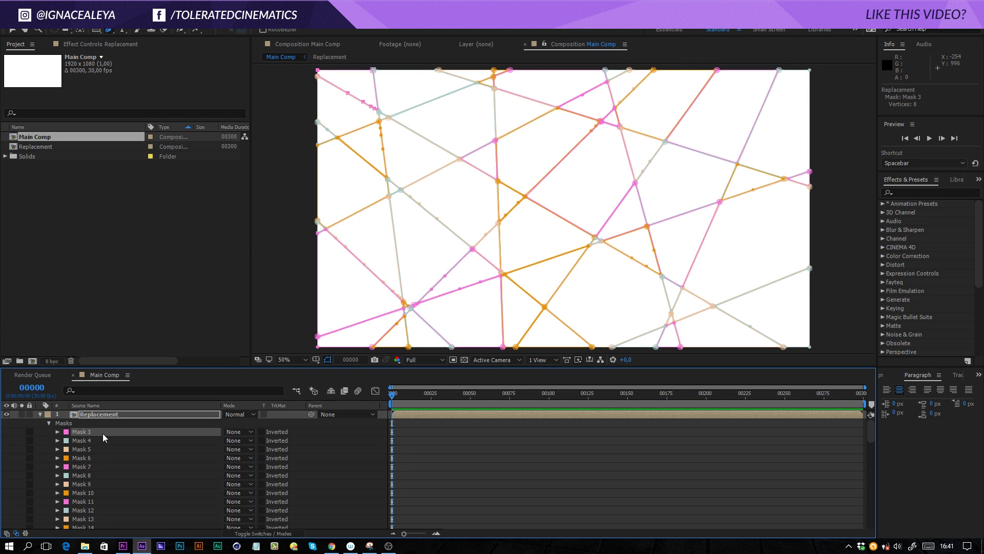
{"action": "scroll", "coordinate": [152, 487], "scroll_direction": "down", "scroll_amount": 12}
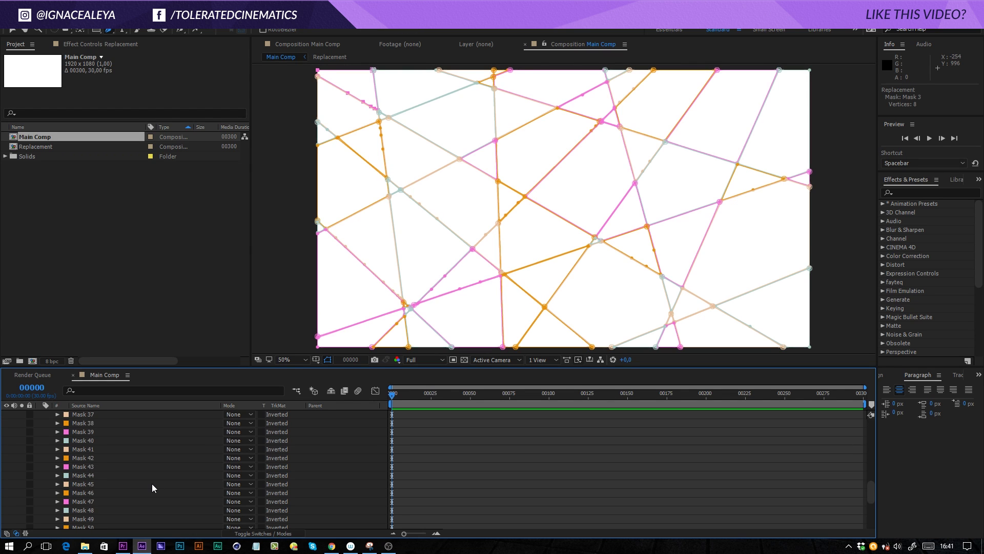
{"action": "left_click", "coordinate": [89, 523], "text": "shift"}
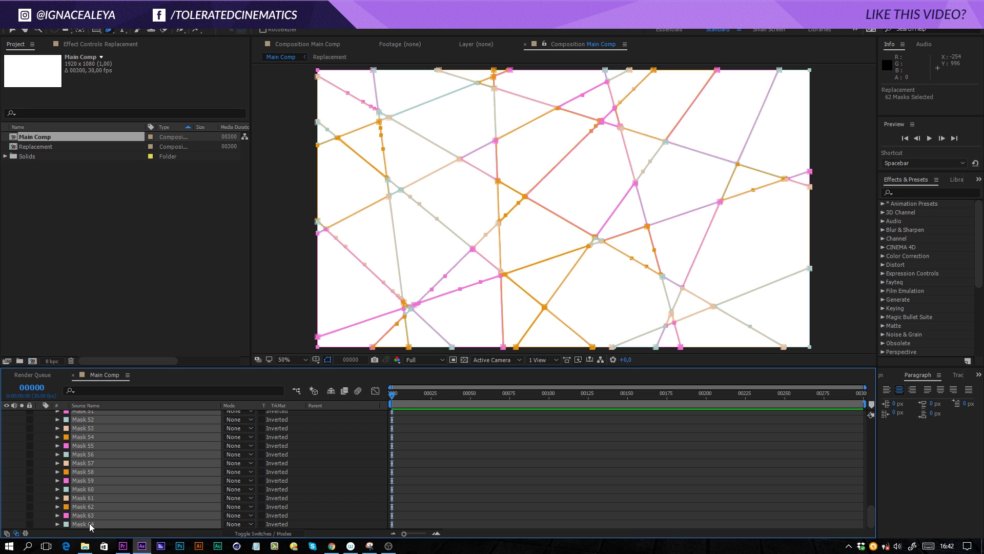
{"action": "left_click", "coordinate": [235, 518]}
{"action": "left_click", "coordinate": [260, 450]}
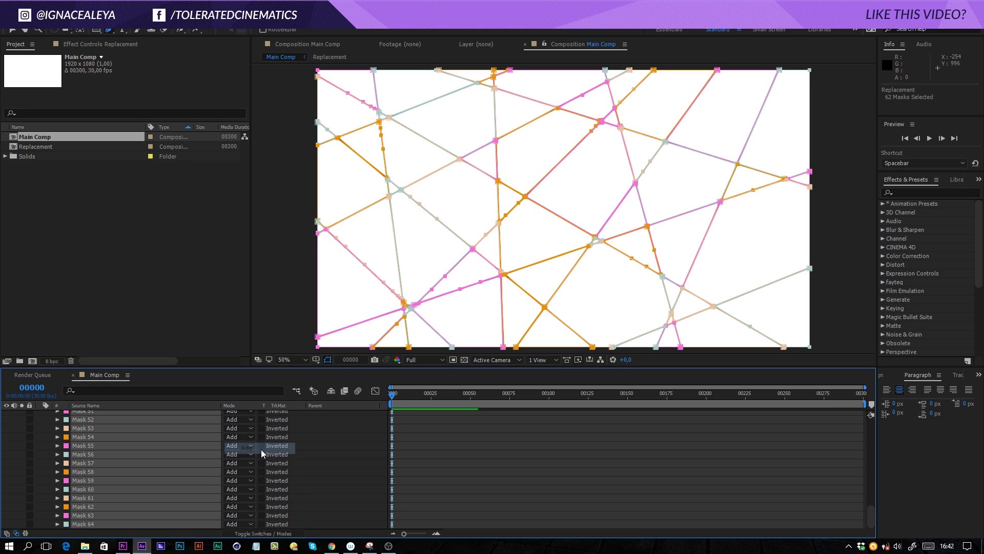
{"action": "left_click", "coordinate": [475, 445]}
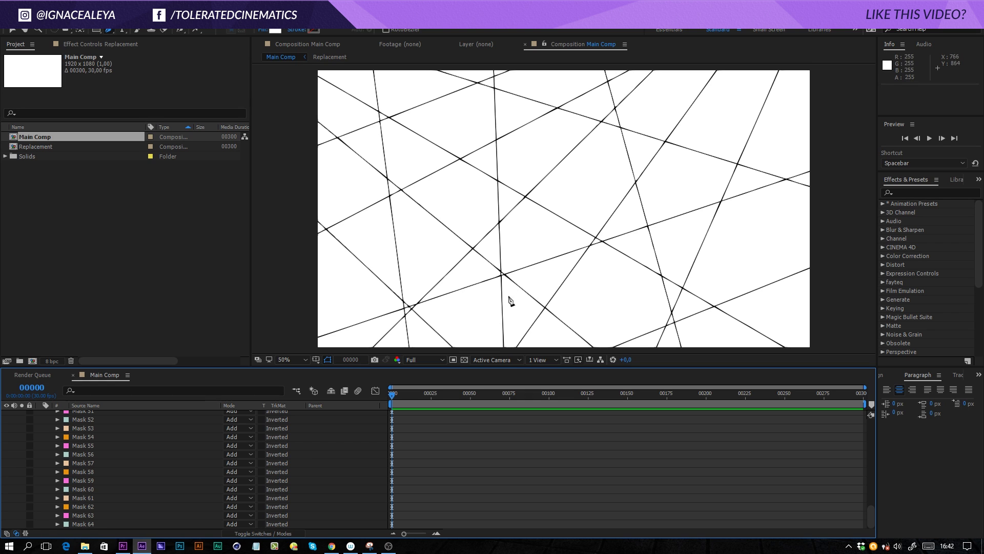
Set the expansion of all the auto-traced masks to 3 pixels and collapse the Replacement layer.
{"action": "left_click", "coordinate": [124, 523]}
{"action": "scroll", "coordinate": [124, 523], "scroll_direction": "up", "scroll_amount": 10}
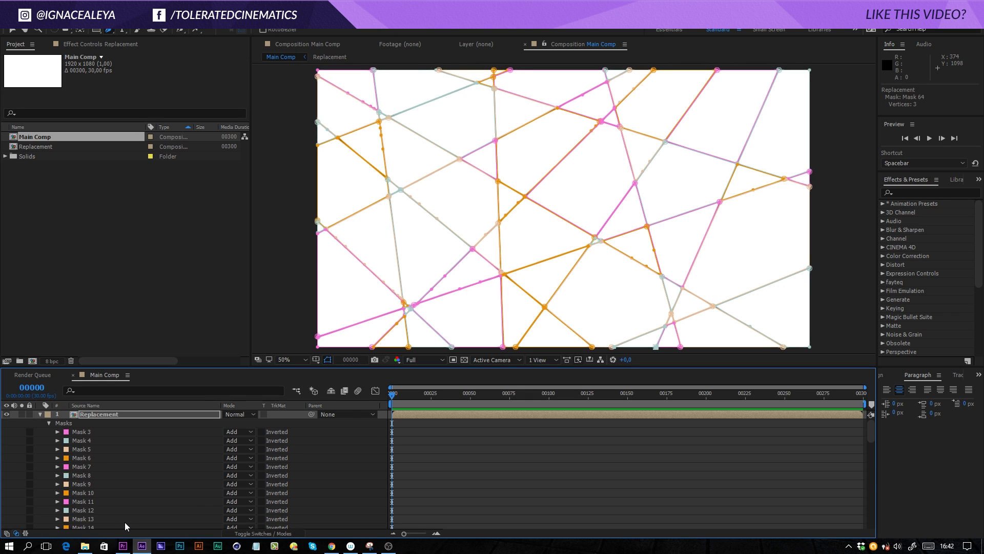
{"action": "left_click", "coordinate": [82, 434], "text": "shift"}
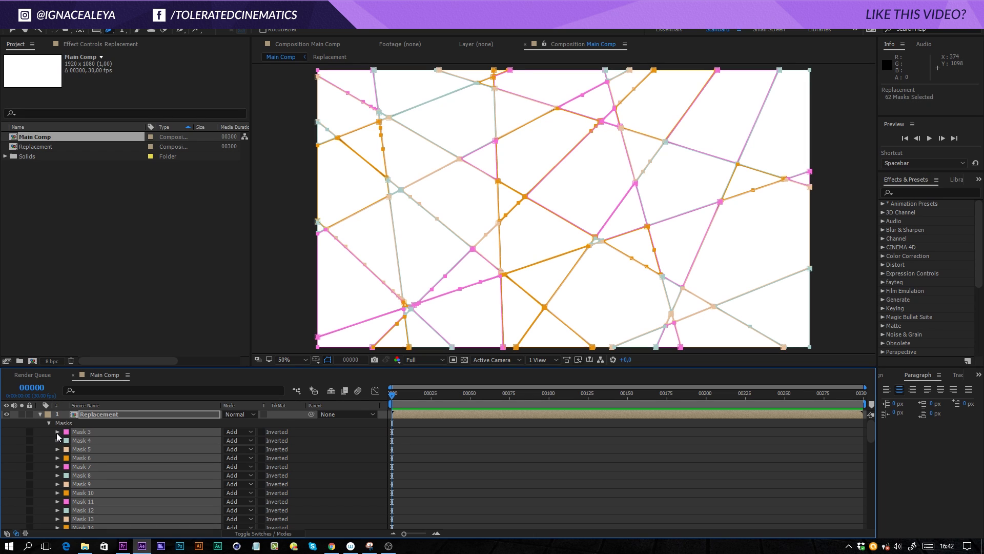
{"action": "left_click", "coordinate": [57, 432]}
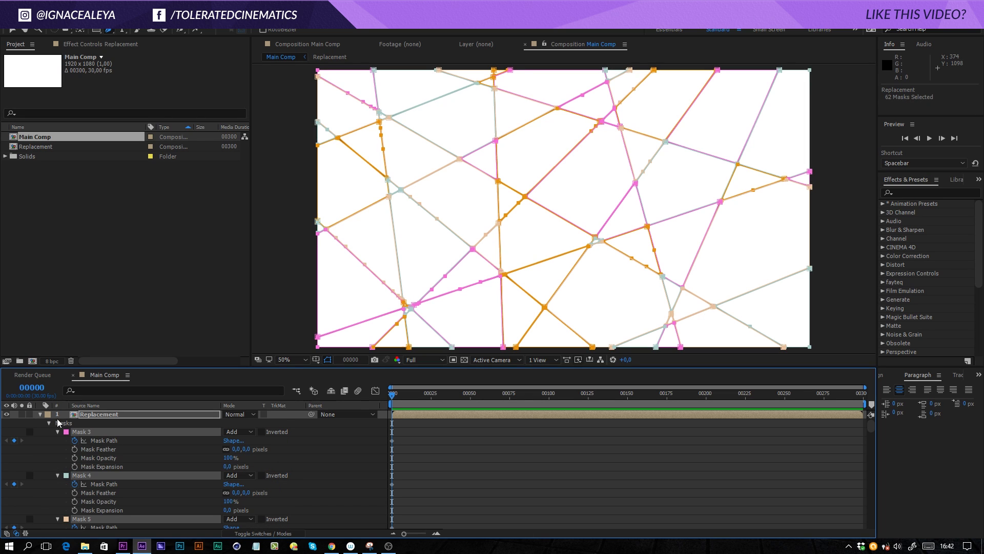
{"action": "left_click", "coordinate": [226, 466]}
{"action": "type", "text": "3"}
{"action": "key", "text": "Return"}
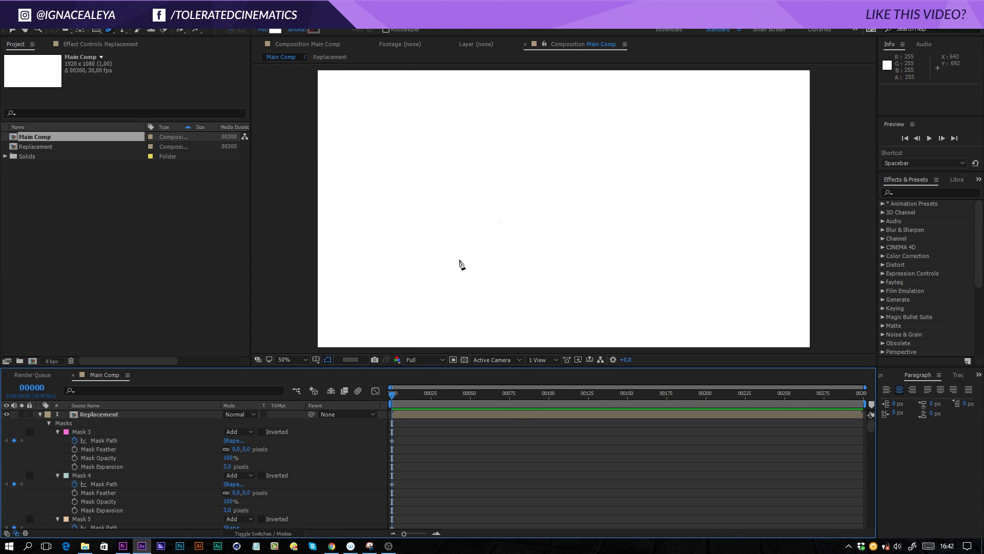
{"action": "left_click", "coordinate": [104, 414]}
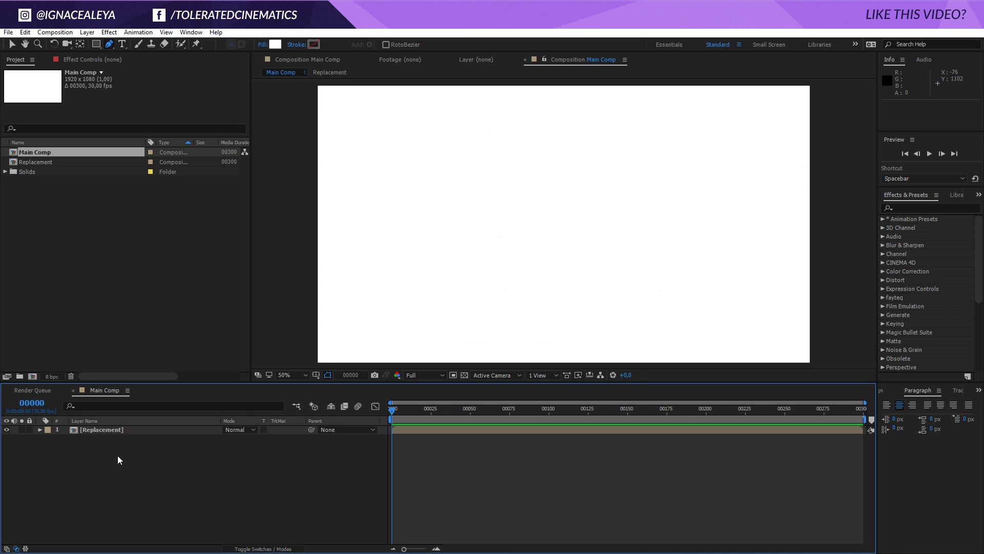
Create a new adjustment layer above the Replacement layer and name it Adjustment.
{"action": "right_click", "coordinate": [118, 440]}
{"action": "mouse_move", "coordinate": [165, 342]}
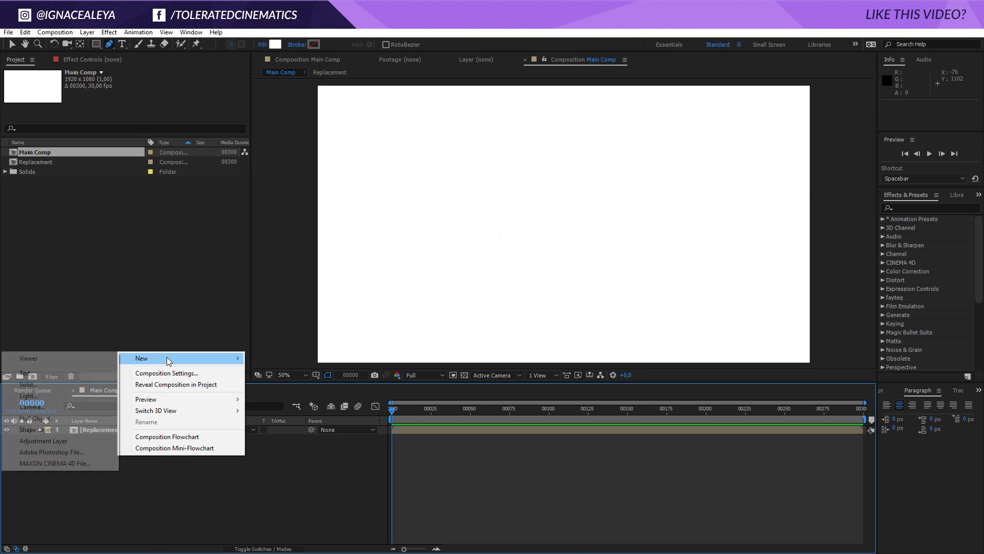
{"action": "left_click", "coordinate": [28, 443]}
{"action": "key", "text": "Return"}
{"action": "type", "text": "Adjustment"}
{"action": "key", "text": "Return"}
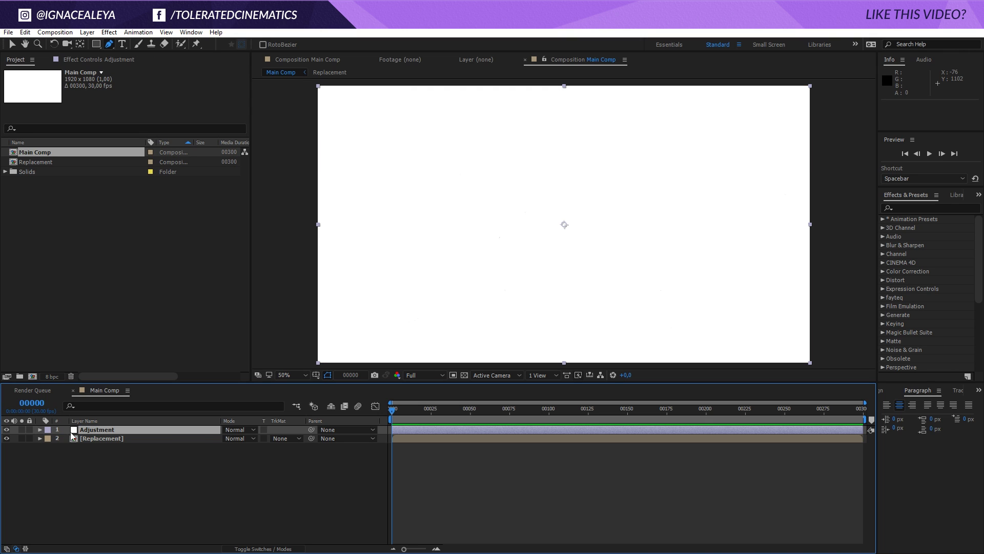
Make the Replacement layer 3D and reveal only its Position, Orientation and Rotation properties.
{"action": "left_click", "coordinate": [97, 439]}
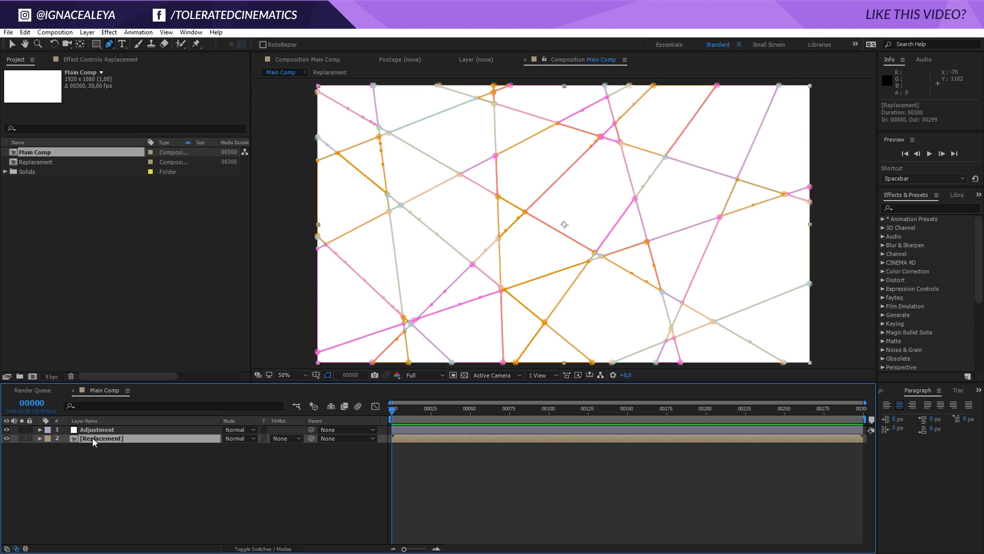
{"action": "key", "text": "p"}
{"action": "left_click", "coordinate": [263, 549]}
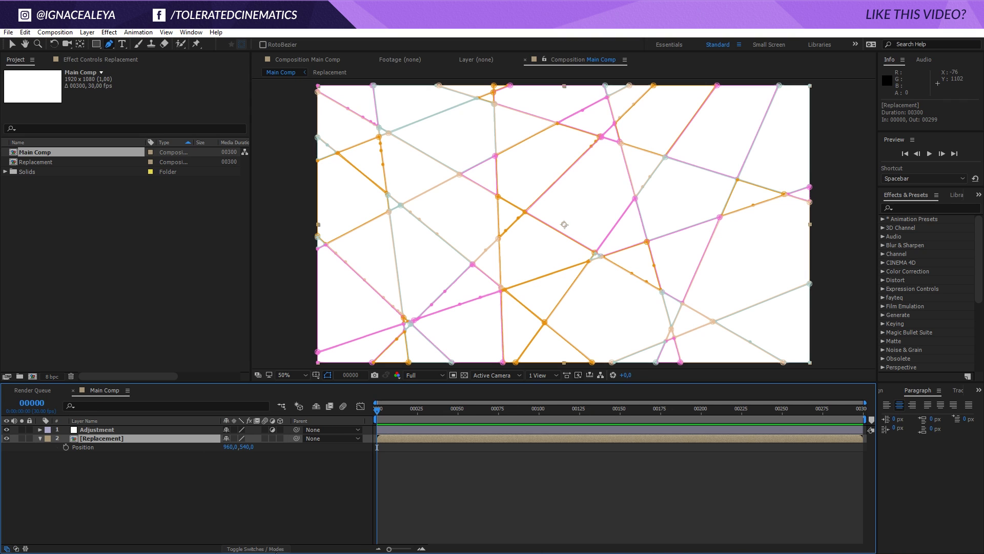
{"action": "left_click", "coordinate": [280, 438]}
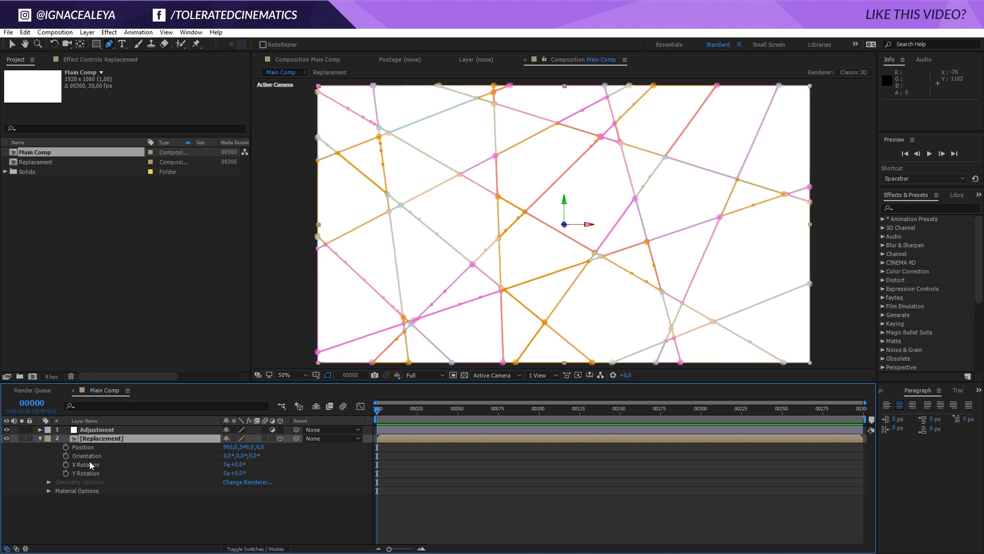
{"action": "key", "text": "p"}
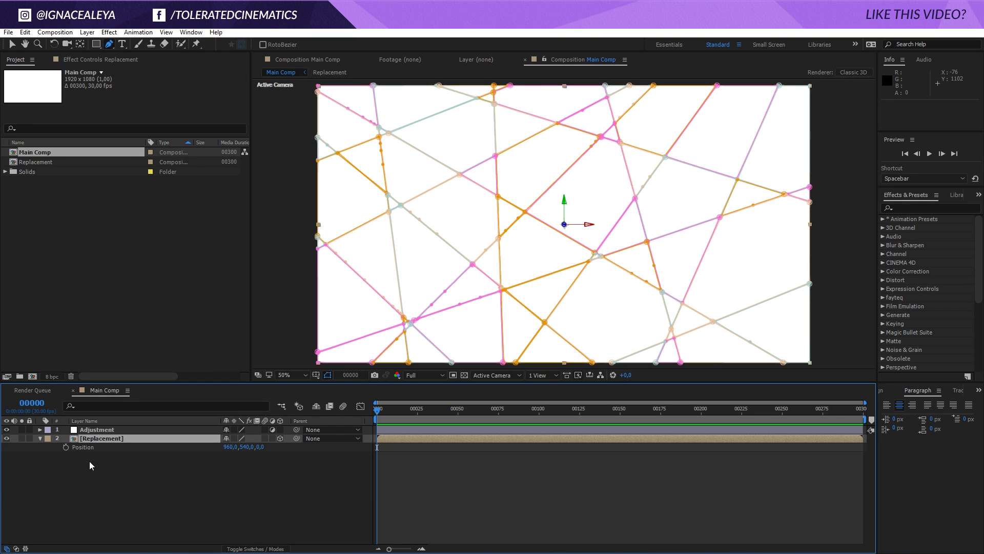
{"action": "key", "text": "shift+r"}
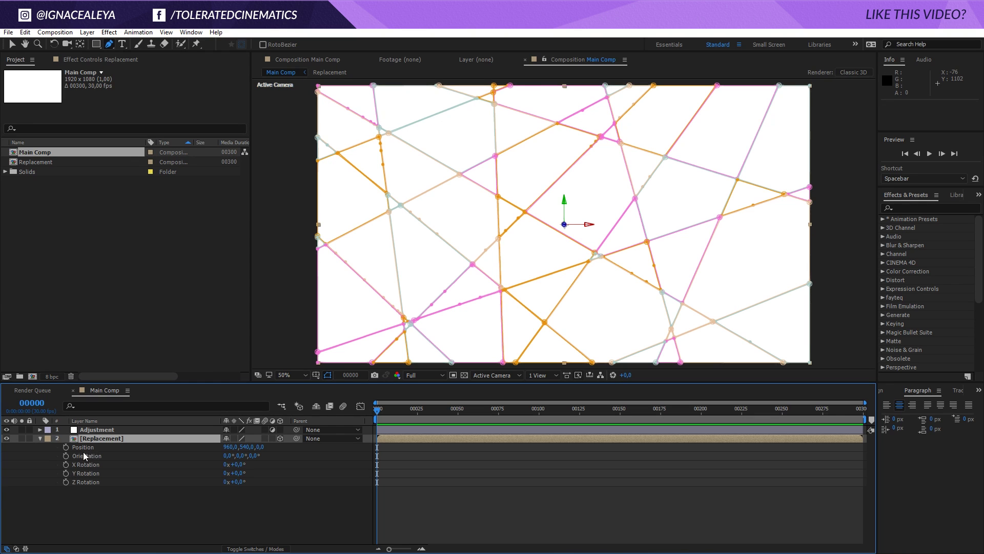
Add a Slider Control effect to the Adjustment layer and duplicate it twice.
{"action": "left_click", "coordinate": [109, 429]}
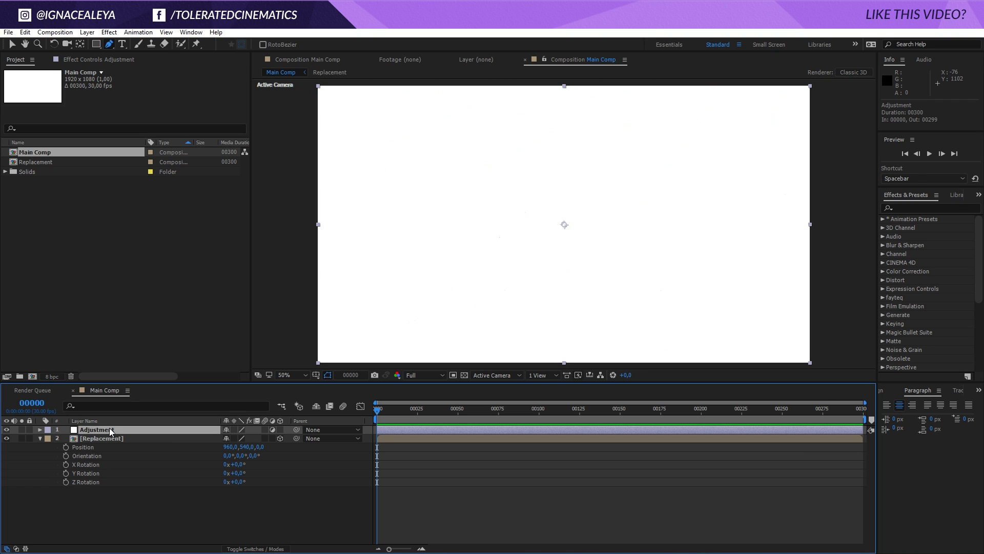
{"action": "left_click", "coordinate": [112, 33]}
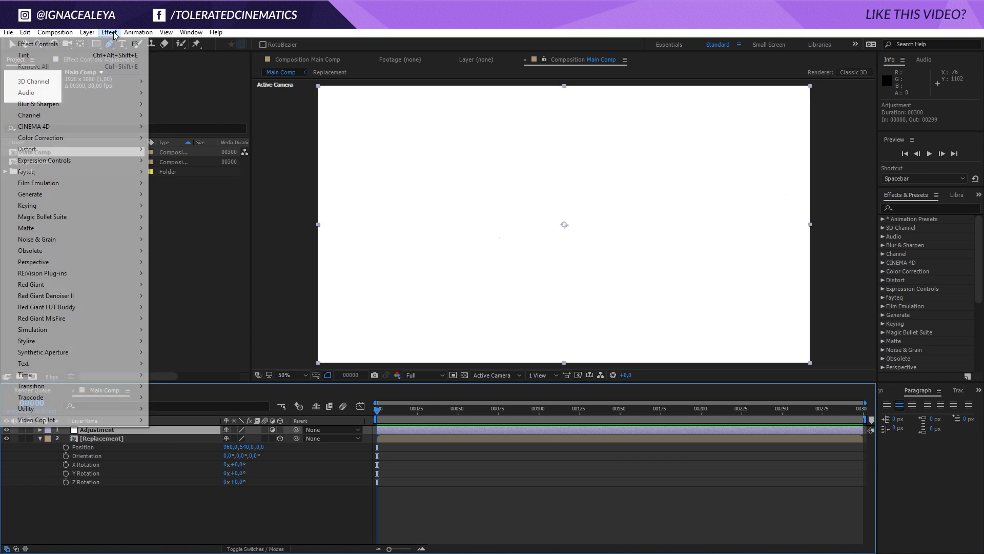
{"action": "mouse_move", "coordinate": [71, 175]}
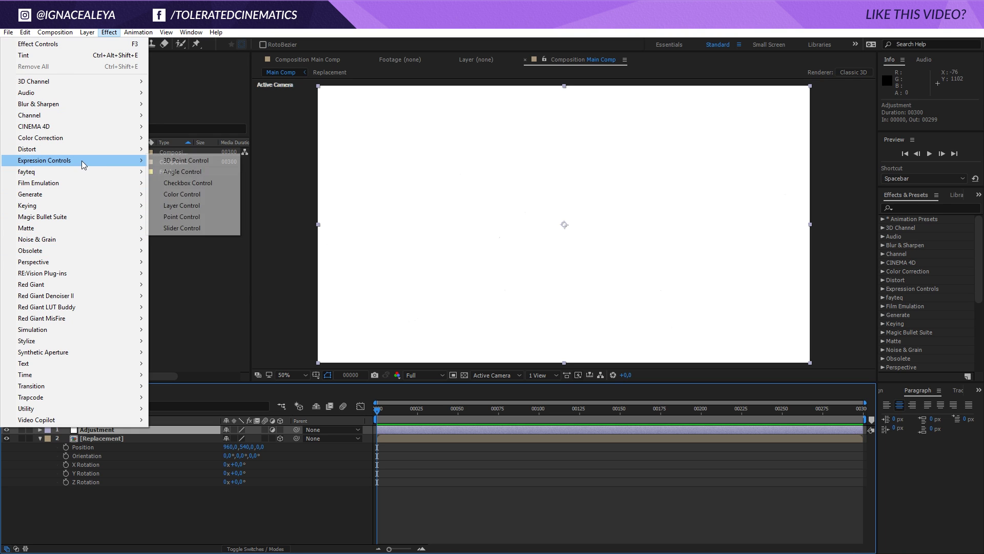
{"action": "left_click", "coordinate": [183, 228]}
{"action": "key", "text": "ctrl+d"}
{"action": "key", "text": "ctrl+d"}
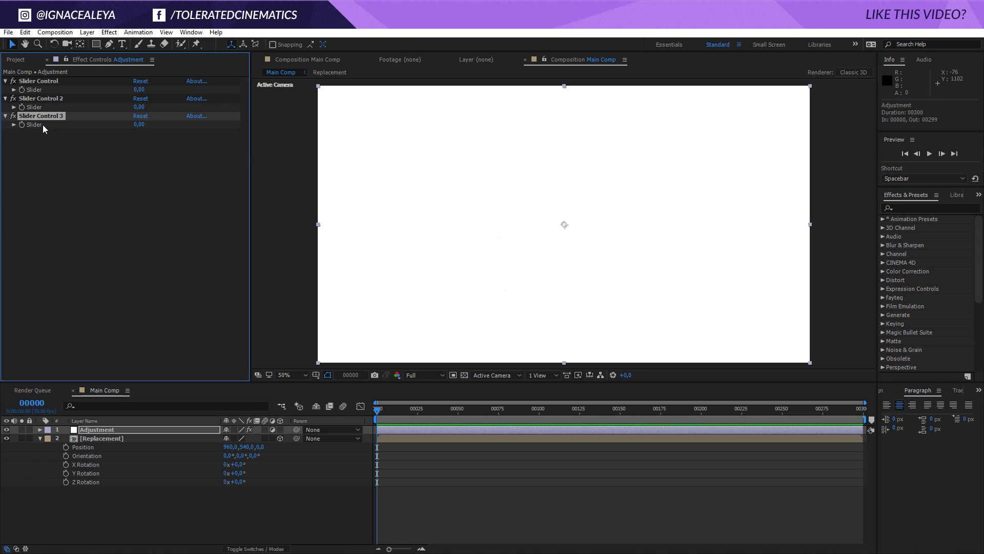
Rename the three slider controls as Position, Rotation and Seed.
{"action": "left_click", "coordinate": [47, 99]}
{"action": "left_click", "coordinate": [41, 81]}
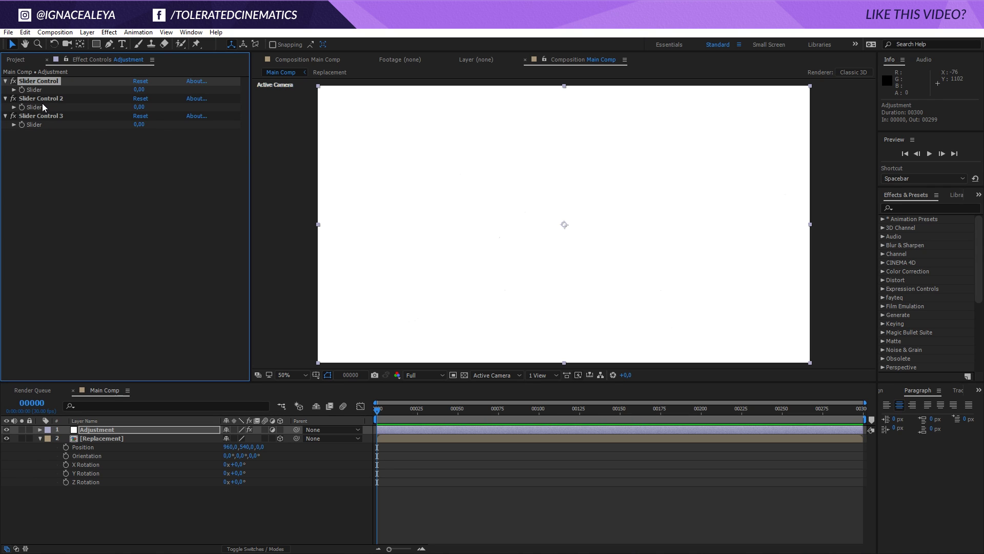
{"action": "key", "text": "Return"}
{"action": "type", "text": "Position"}
{"action": "key", "text": "Return"}
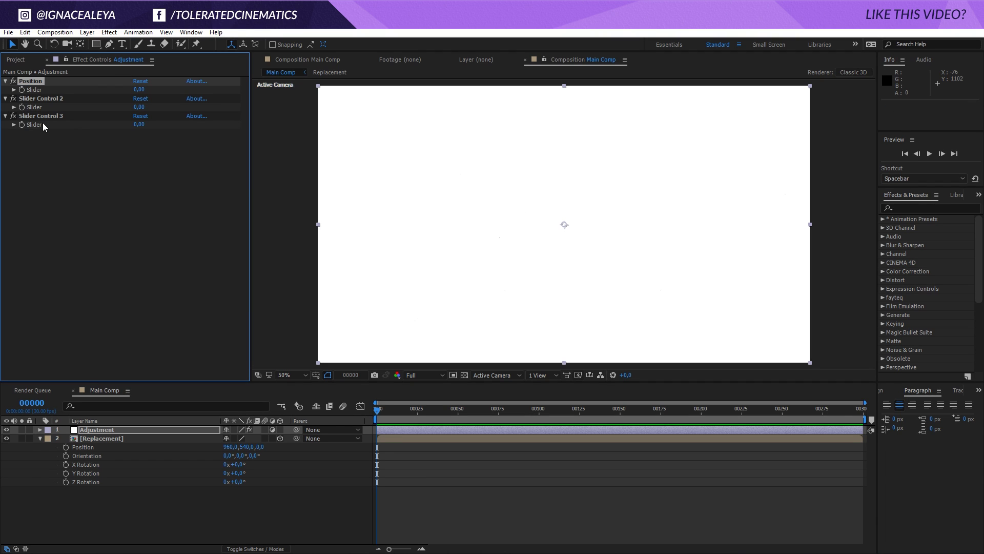
{"action": "left_click", "coordinate": [61, 96]}
{"action": "key", "text": "Return"}
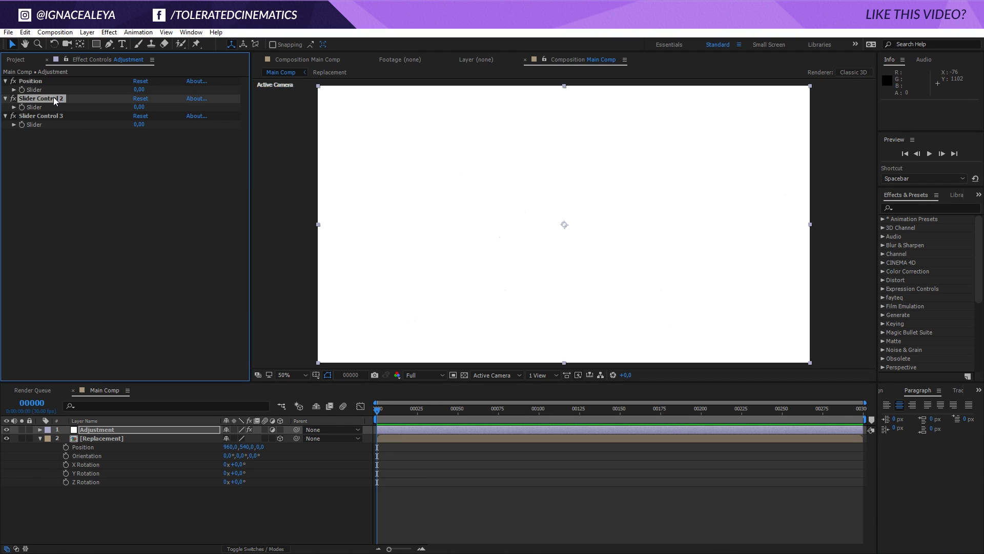
{"action": "type", "text": "Rotation"}
{"action": "key", "text": "Return"}
{"action": "left_click", "coordinate": [47, 114]}
{"action": "key", "text": "Return"}
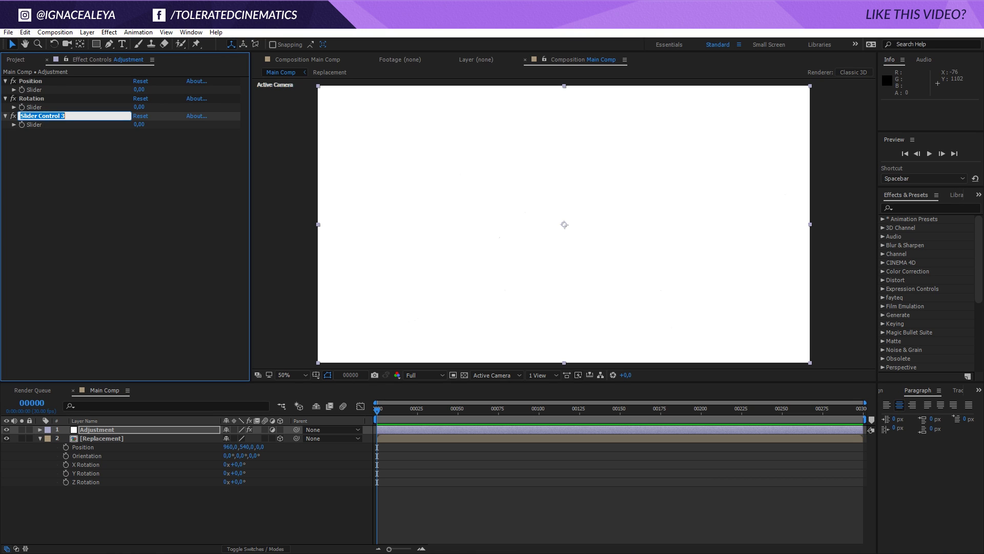
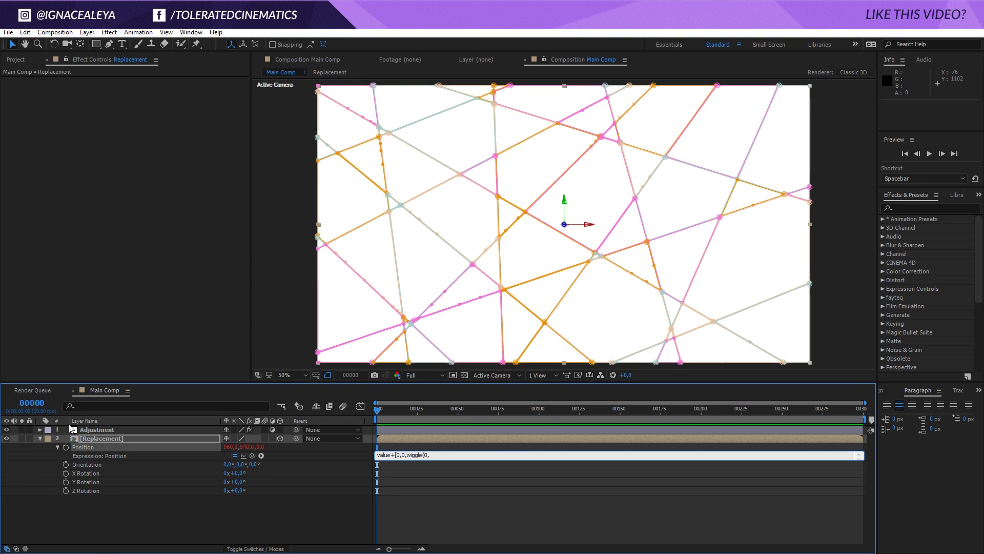
Reveal the Adjustment layer's effects in the timeline and expand Position, Rotation and Seed to expose their sliders.
{"action": "left_click", "coordinate": [89, 432]}
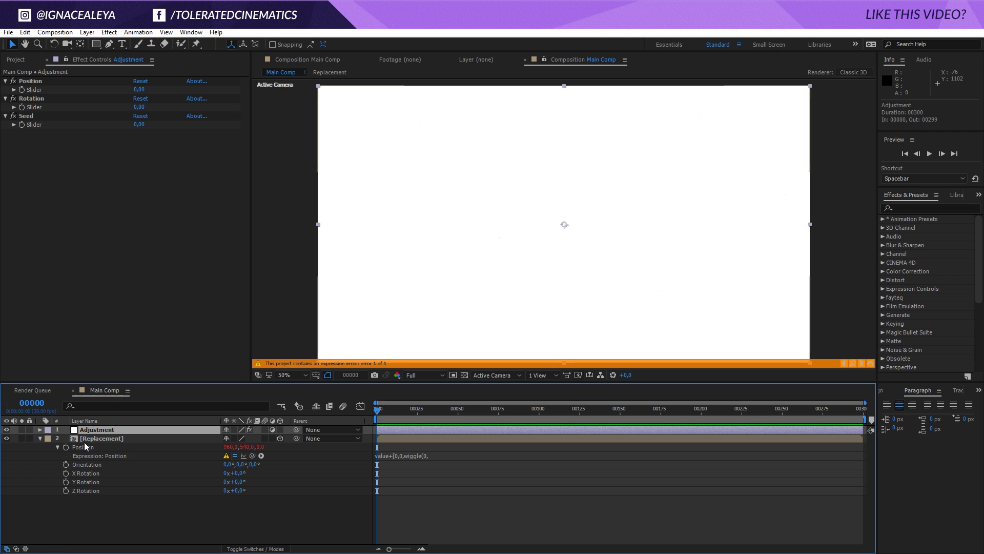
{"action": "key", "text": "e"}
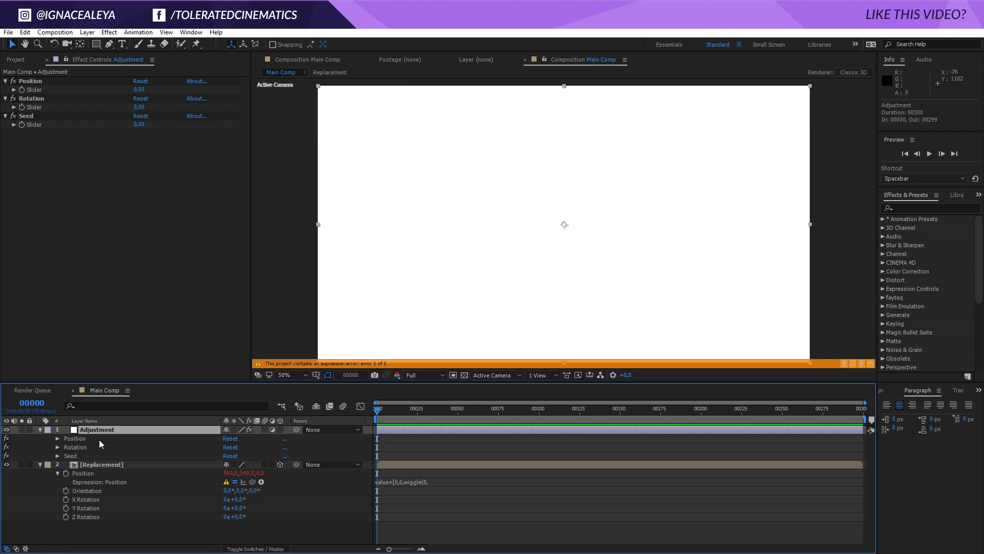
{"action": "left_click", "coordinate": [57, 455]}
{"action": "left_click", "coordinate": [57, 449]}
{"action": "left_click", "coordinate": [56, 441]}
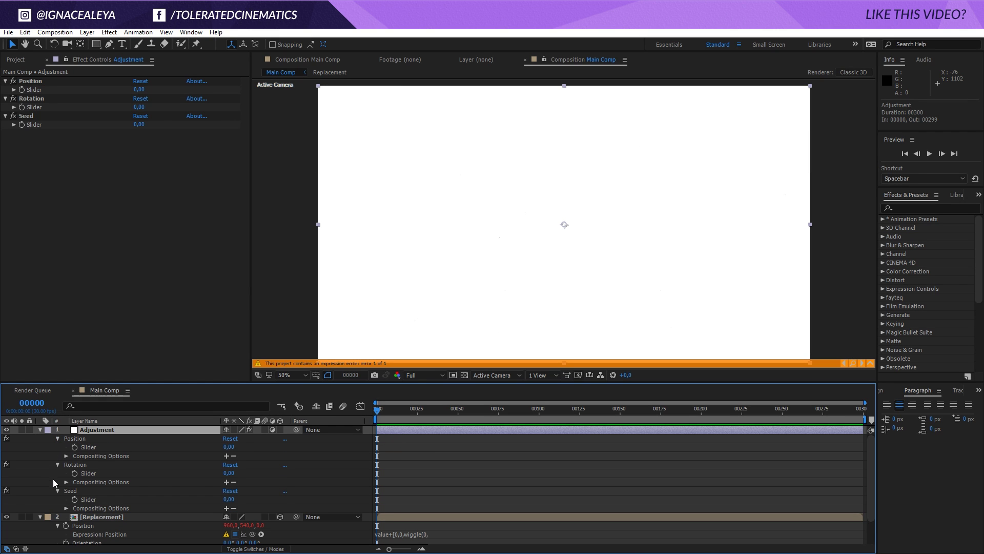
Link the wiggle amplitude in the Replacement layer's Position expression to the Adjustment layer's Position slider and close the expression with )[2]].
{"action": "left_click", "coordinate": [444, 534]}
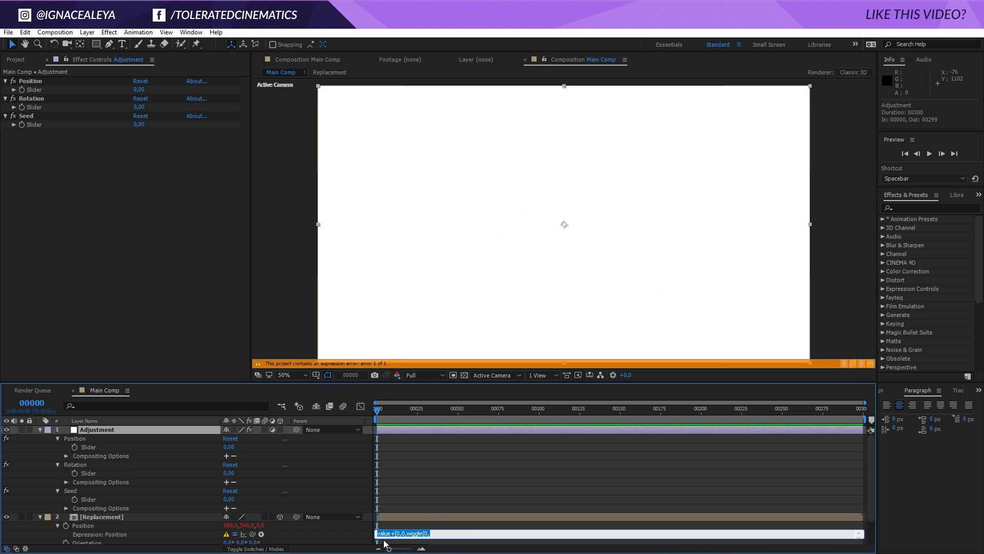
{"action": "left_click", "coordinate": [441, 532]}
{"action": "left_click_drag", "start_coordinate": [252, 535], "coordinate": [102, 446]}
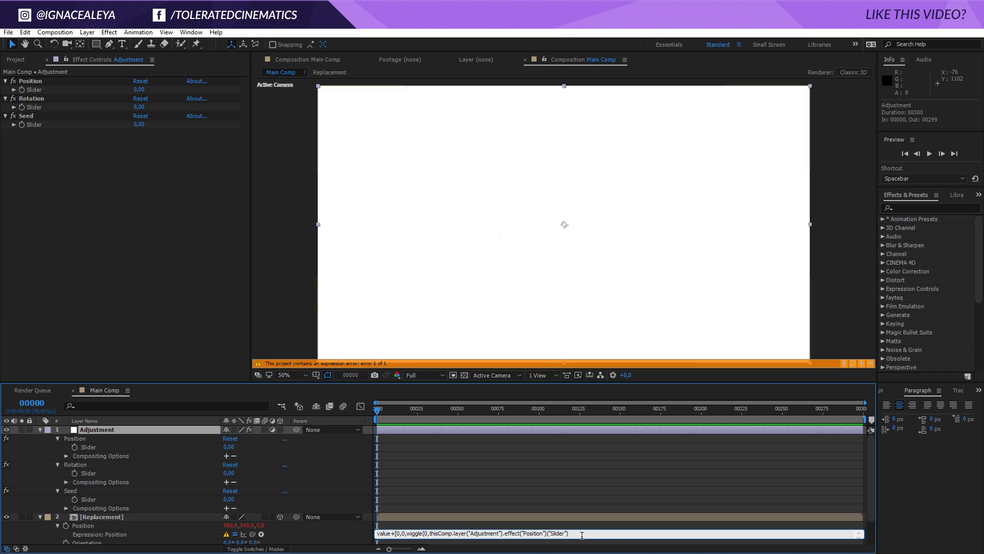
{"action": "type", "text": "^["}
{"action": "key", "text": "BackSpace"}
{"action": "key", "text": "BackSpace"}
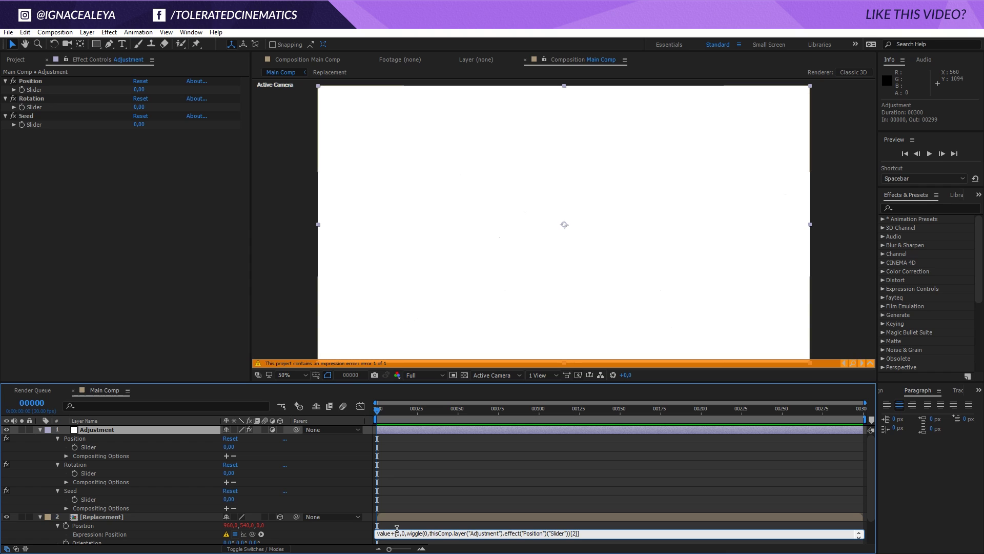
Clear the Position expression and re-enter it as value+[0,0,wiggle(0,thisComp.layer("Adjustment").effect("Position")("Slider"))[2]].
{"action": "left_click", "coordinate": [594, 532]}
{"action": "key", "text": "BackSpace"}
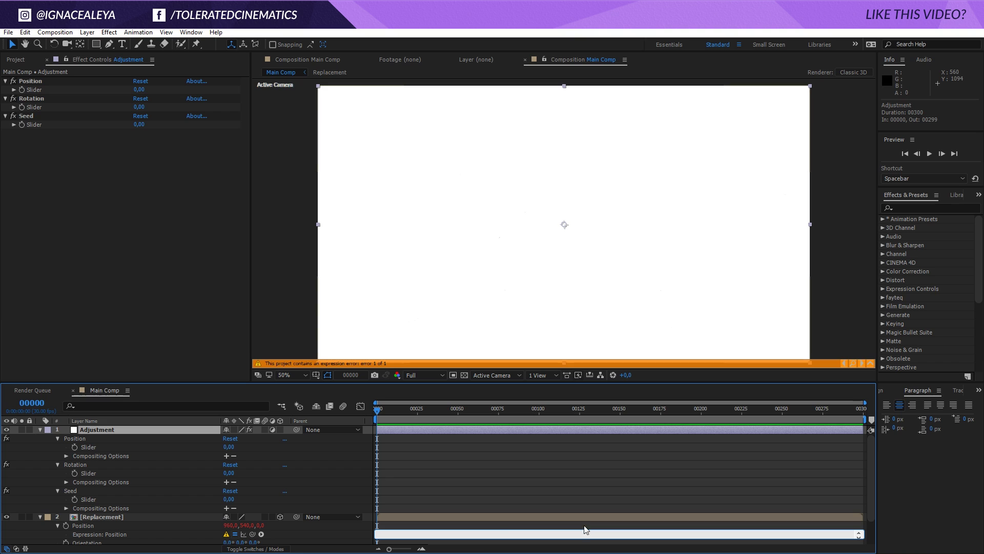
{"action": "type", "text": "value+[0,0,wiggle(0,thisComp.layer(\"Adjustment\").effect(\"Position\")(\"Slider\"))[2]]"}
Prepend seedRandom(thisComp.layer("Adjustment").effect("Seed")("Slider")+index) as a separate first line in the Replacement layer's Position expression.
{"action": "left_click_drag", "start_coordinate": [514, 538], "coordinate": [514, 552]}
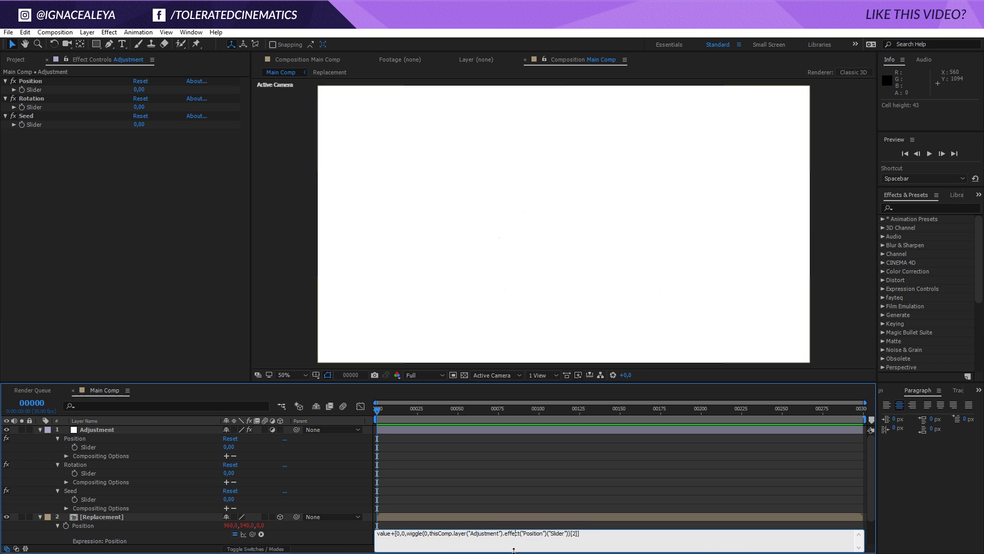
{"action": "left_click", "coordinate": [379, 535]}
{"action": "key", "text": "Return"}
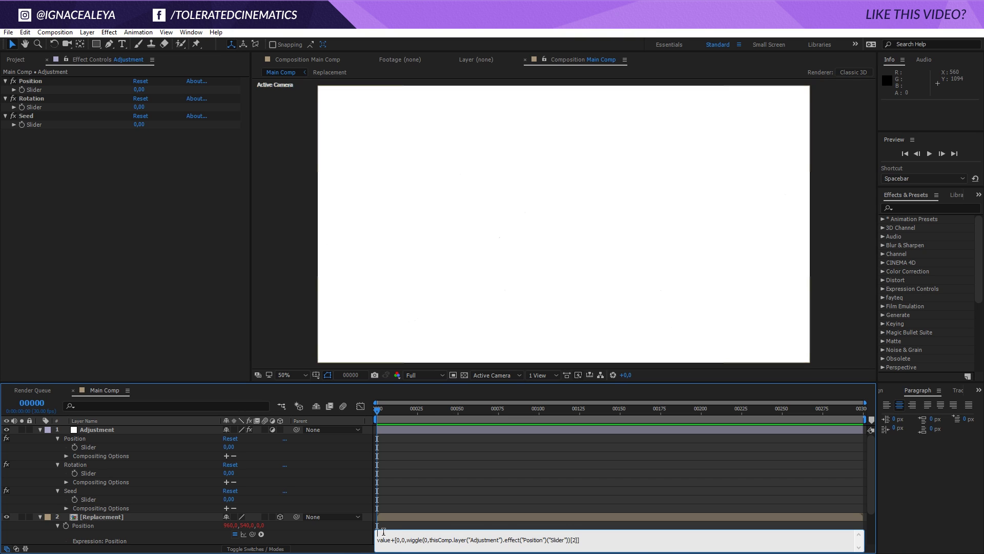
{"action": "type", "text": "seedRandom("}
{"action": "left_click_drag", "start_coordinate": [252, 533], "coordinate": [36, 128]}
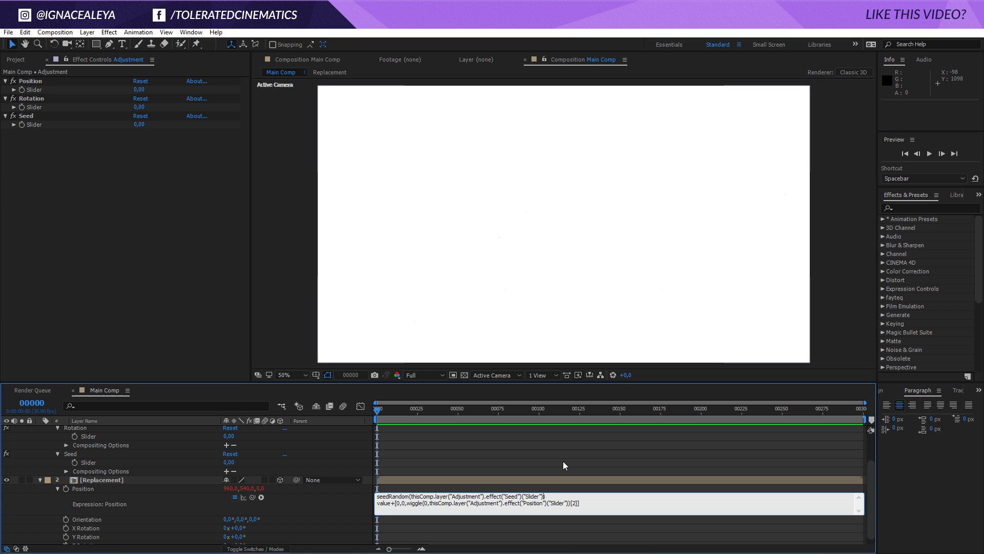
{"action": "type", "text": "+index"}
{"action": "left_click", "coordinate": [591, 474]}
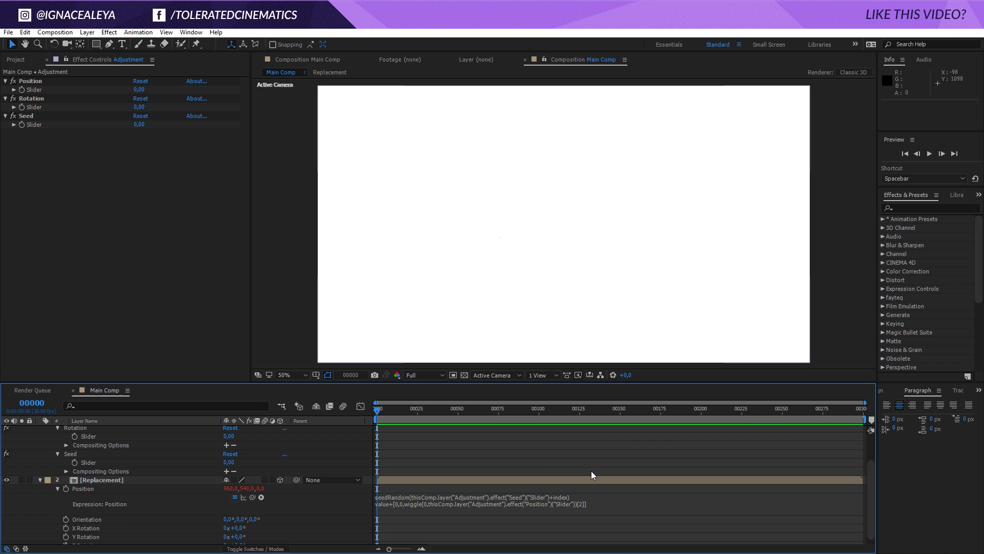
Copy the seedRandom line from the Position expression into a new expression on the Replacement layer's Y Rotation.
{"action": "left_click", "coordinate": [557, 502]}
{"action": "left_click", "coordinate": [564, 496]}
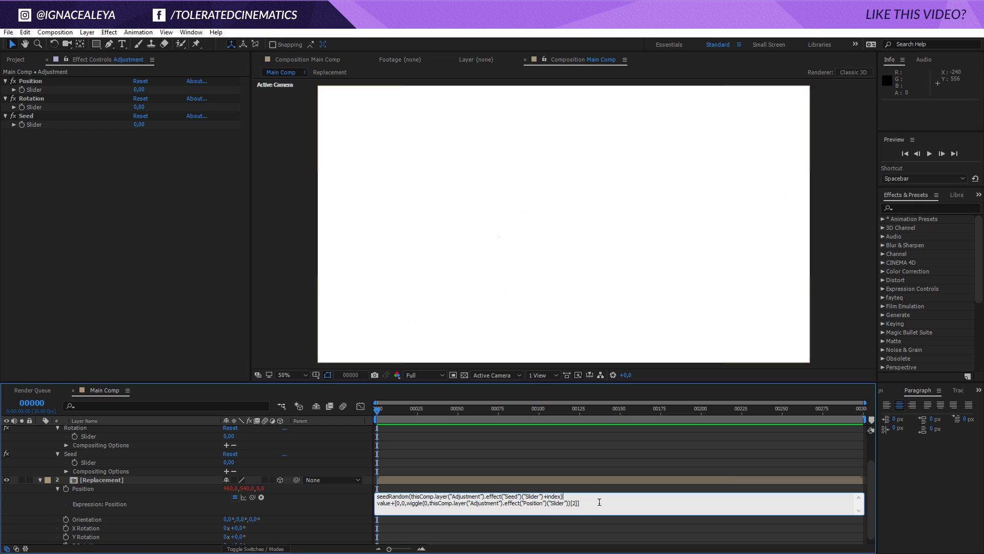
{"action": "left_click_drag", "start_coordinate": [579, 496], "coordinate": [310, 485]}
{"action": "key", "text": "ctrl+c"}
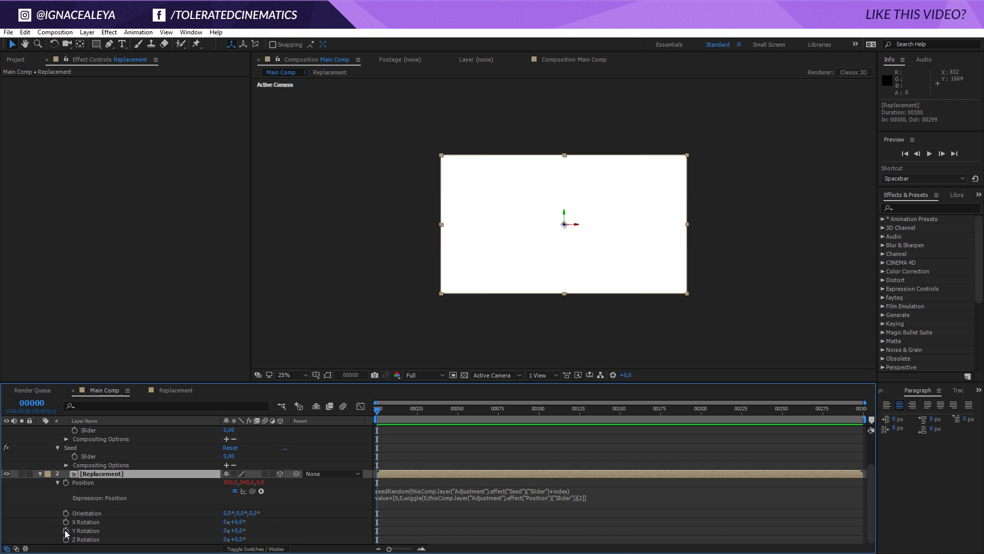
{"action": "left_click", "coordinate": [65, 533], "text": "alt"}
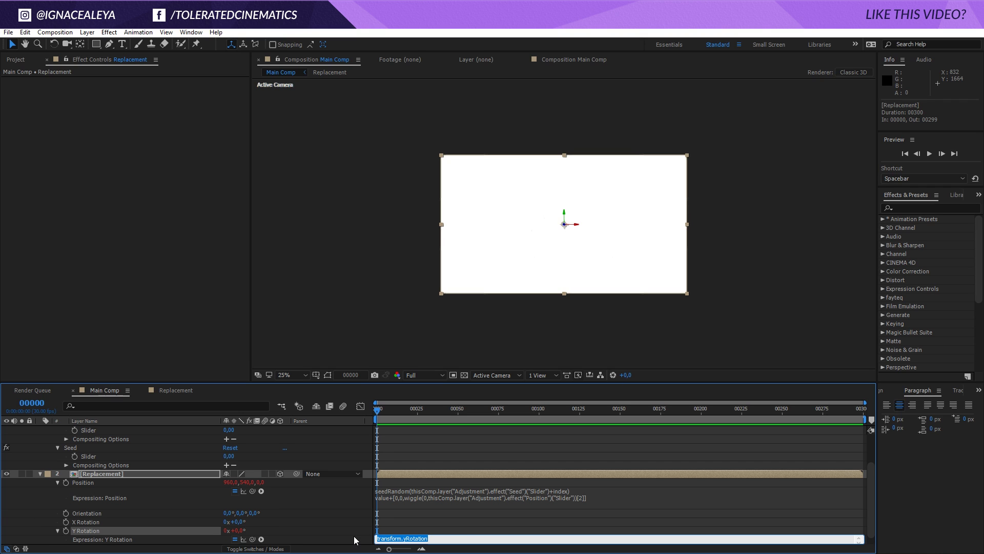
{"action": "key", "text": "ctrl+v"}
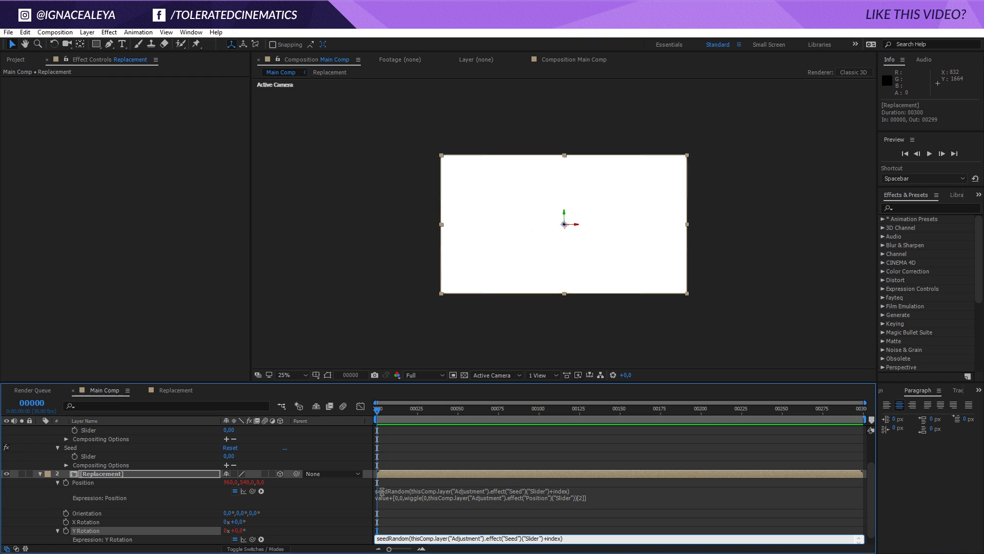
{"action": "key", "text": "ctrl+a"}
{"action": "key", "text": "BackSpace"}
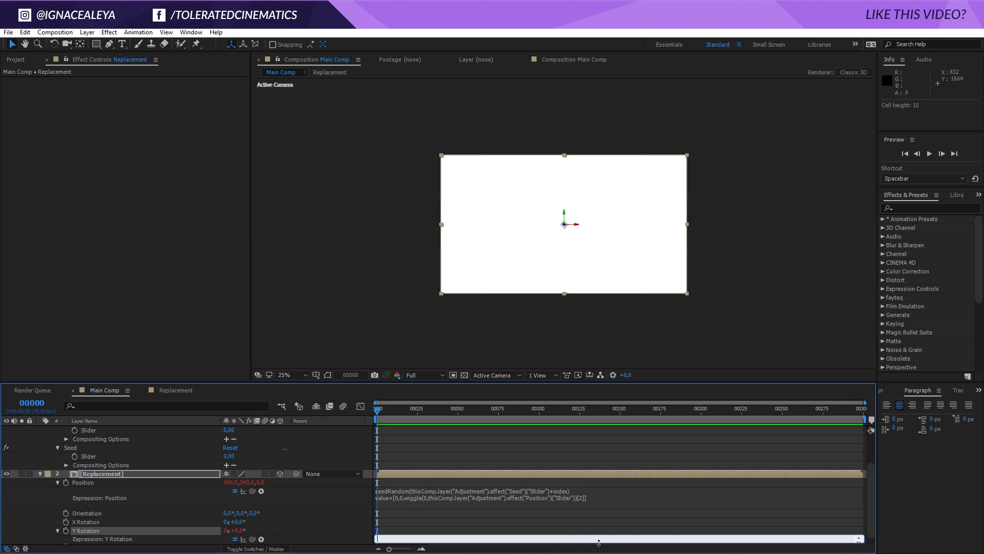
{"action": "key", "text": "ctrl+v"}
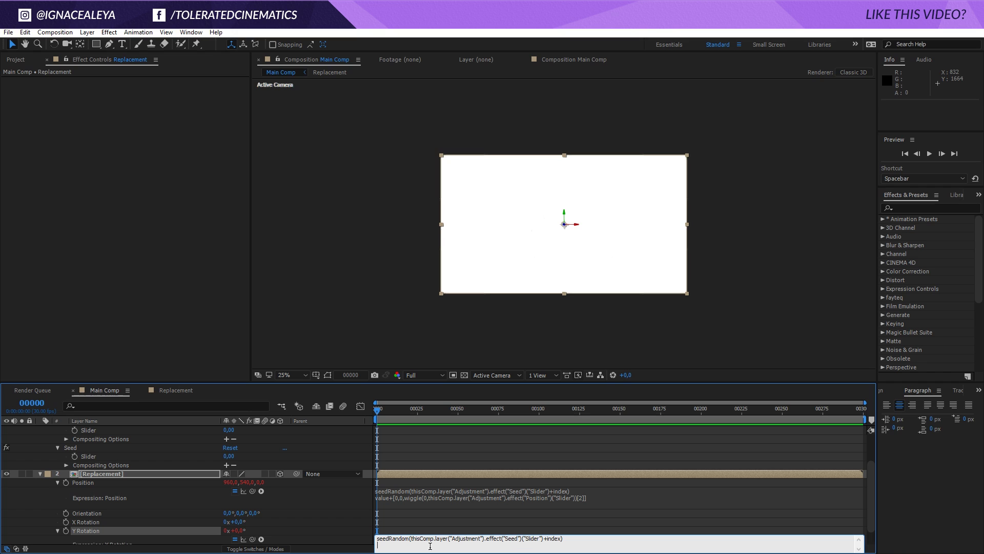
Add the line wiggle(0,thisComp.layer("Adjustment").effect("Rotation")("Slider")) to the Y Rotation expression, linking its amplitude to the Rotation slider.
{"action": "type", "text": "wiggle(0,"}
{"action": "left_click_drag", "start_coordinate": [252, 539], "coordinate": [97, 476]}
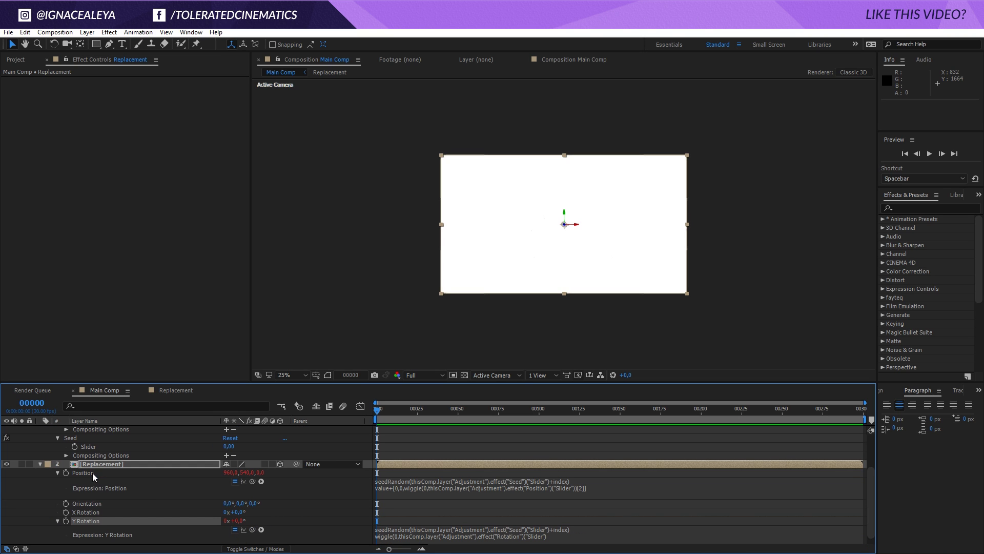
{"action": "left_click", "coordinate": [555, 538]}
{"action": "left_click", "coordinate": [559, 538]}
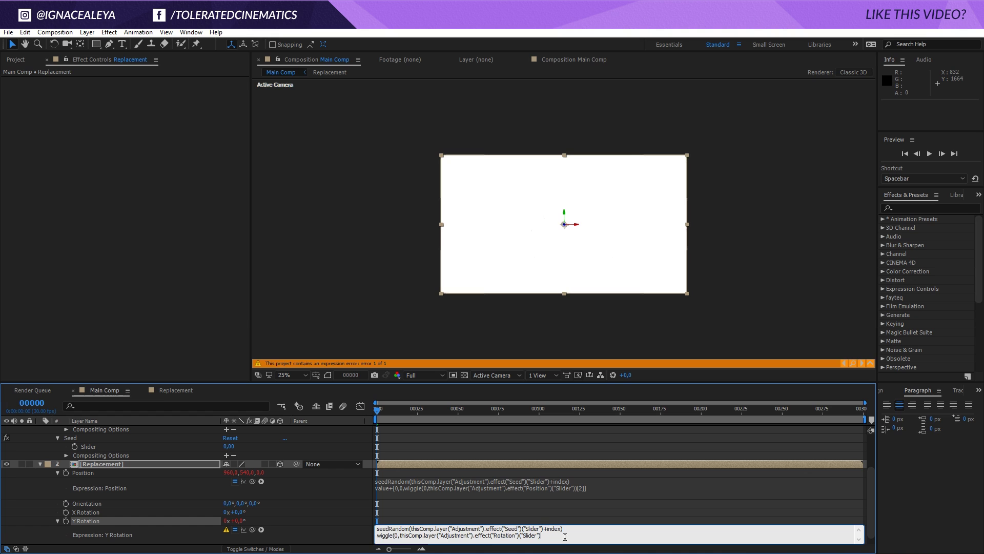
{"action": "type", "text": ")"}
{"action": "left_click", "coordinate": [613, 508]}
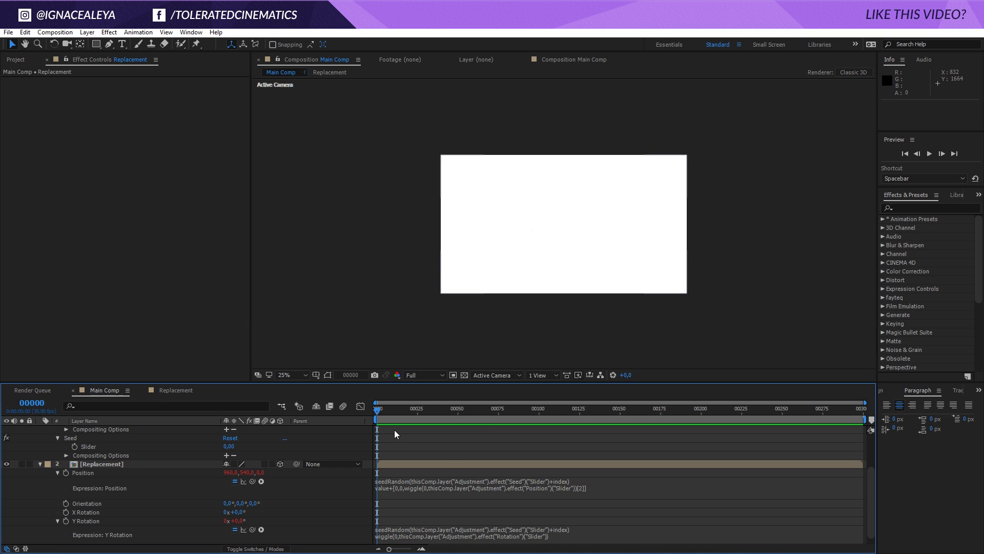
Collapse the Adjustment and Replacement layers and run the MasksToLayers.jsx script on the Replacement layer.
{"action": "scroll", "coordinate": [340, 496], "scroll_direction": "up", "scroll_amount": 3}
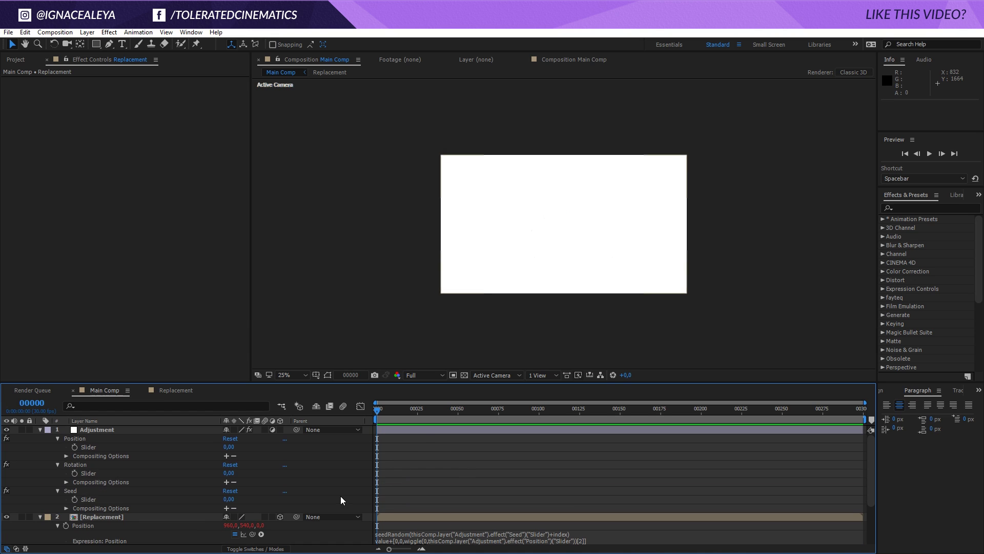
{"action": "left_click", "coordinate": [40, 429]}
{"action": "left_click", "coordinate": [40, 439]}
{"action": "left_click", "coordinate": [100, 438]}
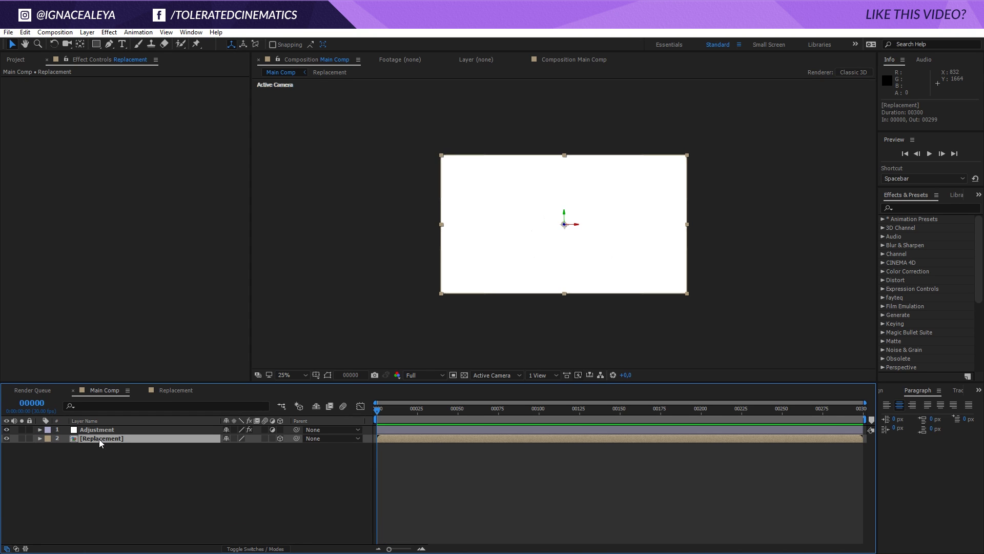
{"action": "left_click", "coordinate": [8, 33]}
{"action": "mouse_move", "coordinate": [39, 339]}
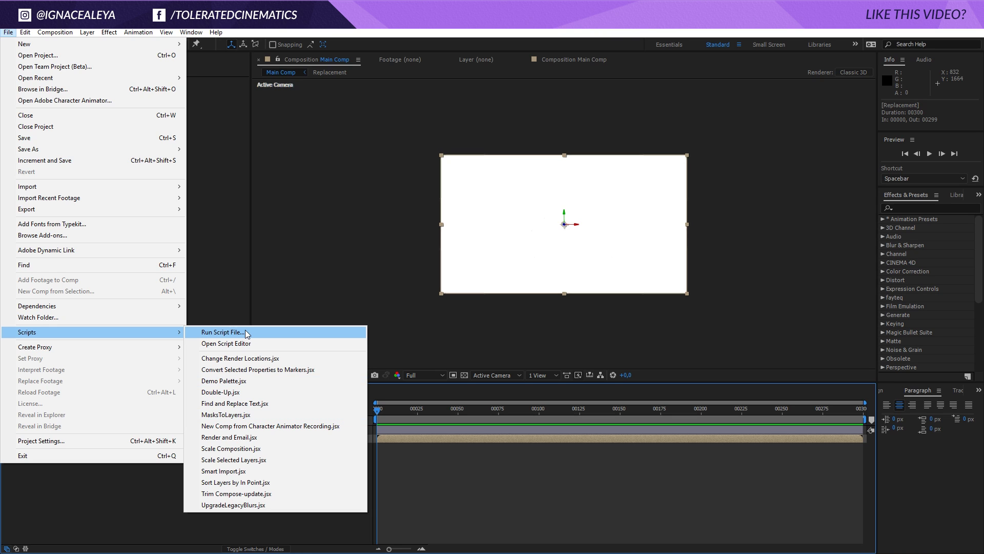
{"action": "left_click", "coordinate": [224, 415]}
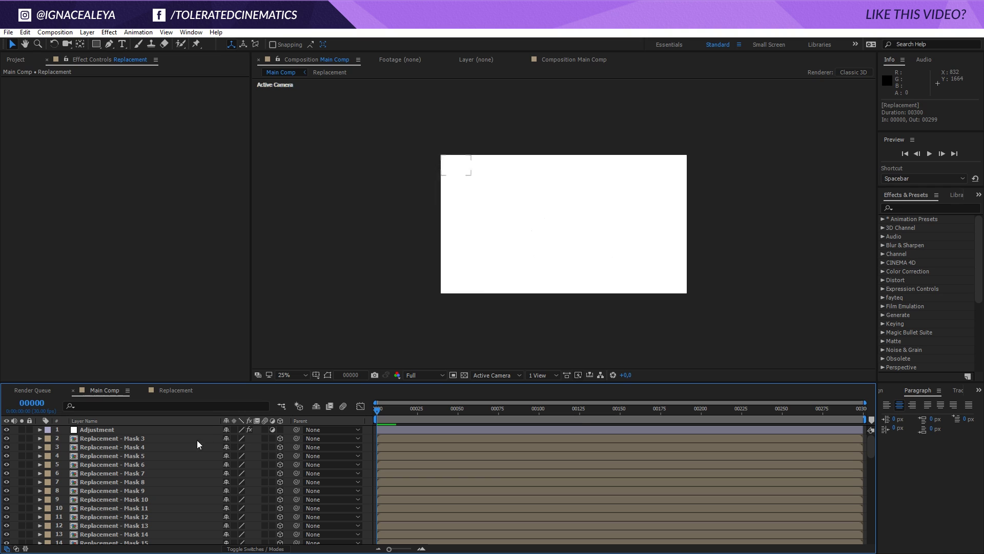
Examine the generated mask layers and the original Replacement layer, checking which fragment of the frame each one covers.
{"action": "left_click", "coordinate": [97, 457]}
{"action": "left_click", "coordinate": [106, 490]}
{"action": "scroll", "coordinate": [111, 486], "scroll_direction": "down", "scroll_amount": 3}
{"action": "left_click", "coordinate": [112, 486]}
{"action": "scroll", "coordinate": [112, 485], "scroll_direction": "down", "scroll_amount": 3}
{"action": "left_click", "coordinate": [112, 486]}
{"action": "left_click", "coordinate": [327, 375]}
{"action": "scroll", "coordinate": [154, 464], "scroll_direction": "down", "scroll_amount": 2}
{"action": "left_click", "coordinate": [147, 472]}
{"action": "scroll", "coordinate": [147, 473], "scroll_direction": "down", "scroll_amount": 5}
{"action": "left_click", "coordinate": [153, 466]}
{"action": "scroll", "coordinate": [152, 468], "scroll_direction": "down", "scroll_amount": 5}
{"action": "left_click", "coordinate": [152, 464]}
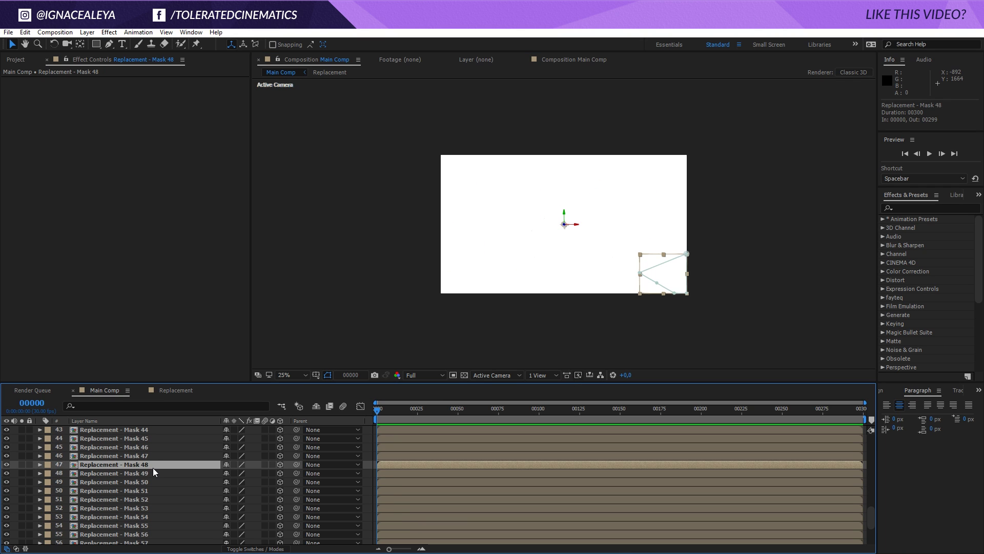
{"action": "scroll", "coordinate": [153, 467], "scroll_direction": "down", "scroll_amount": 8}
{"action": "left_click", "coordinate": [91, 539]}
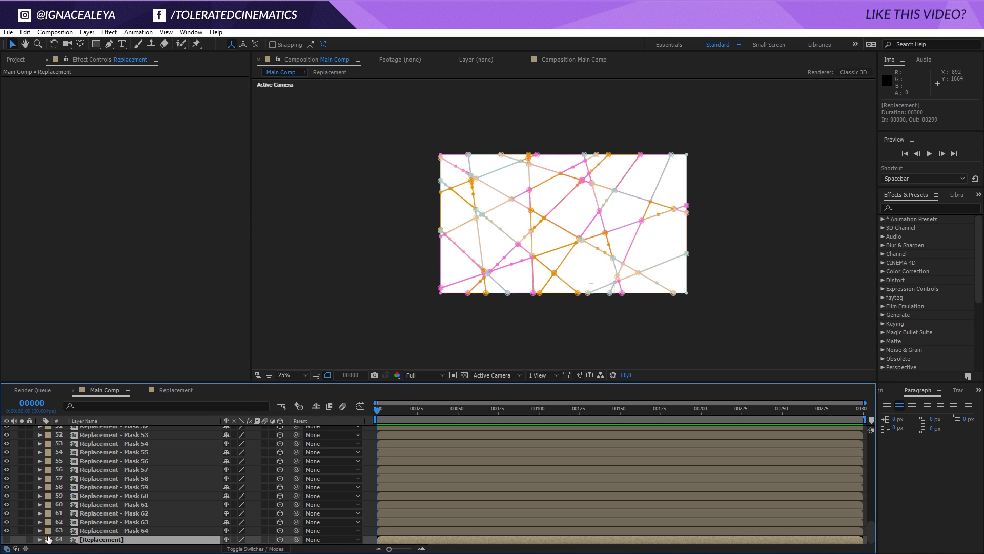
{"action": "left_click", "coordinate": [104, 533]}
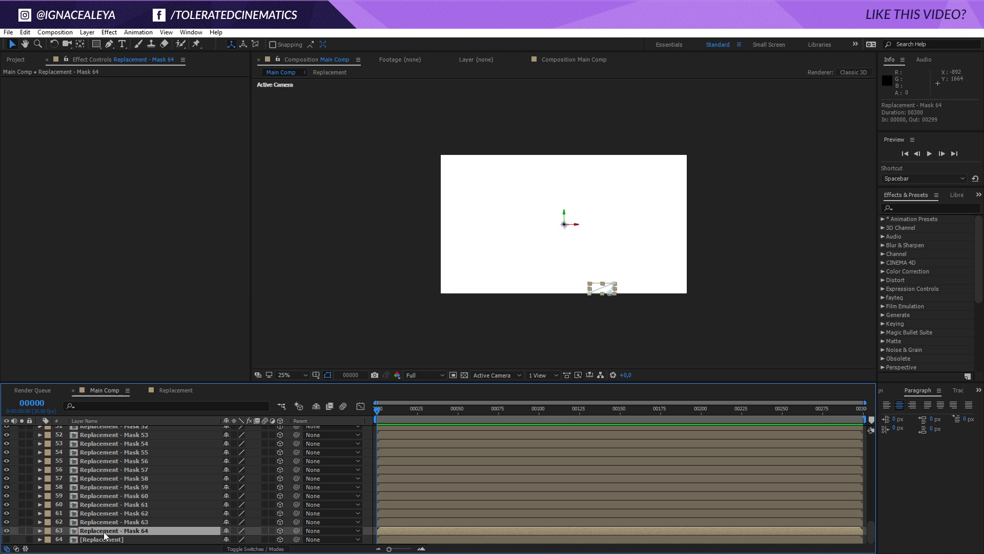
{"action": "key", "text": "ctrl+Up"}
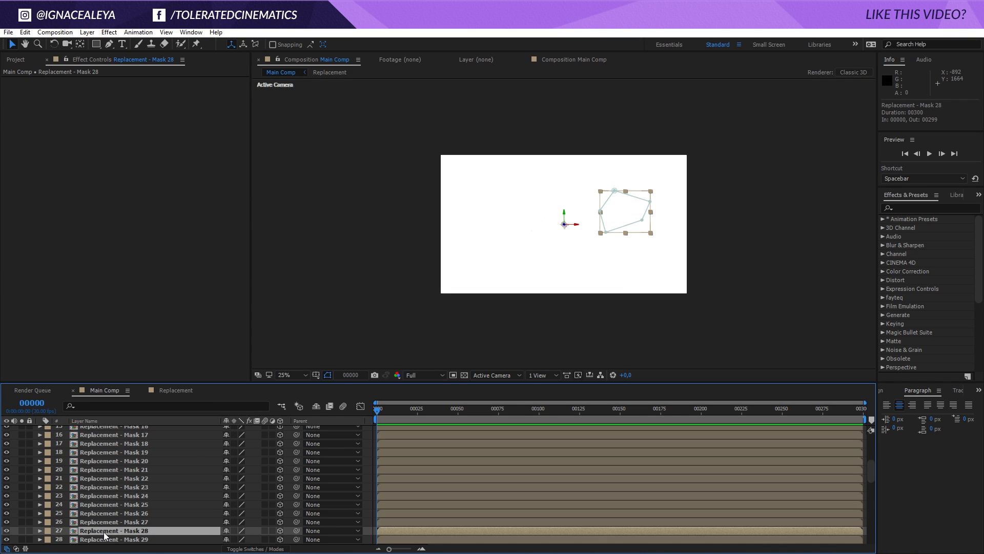
{"action": "scroll", "coordinate": [107, 502], "scroll_direction": "up", "scroll_amount": 10}
{"action": "left_click", "coordinate": [113, 473]}
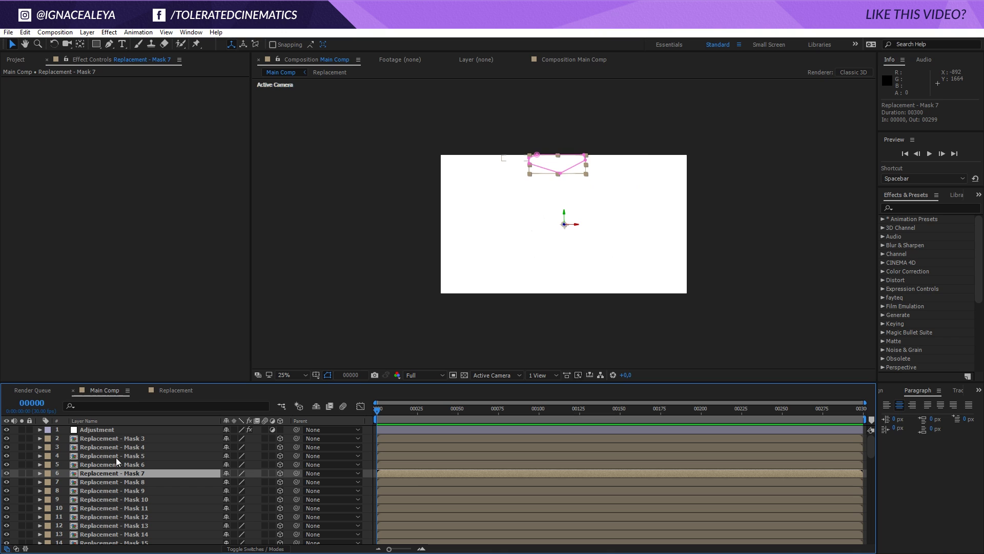
Open the Replacement composition, import car-1376190_1920.jpg and place it above White Solid 1.
{"action": "double_click", "coordinate": [116, 458]}
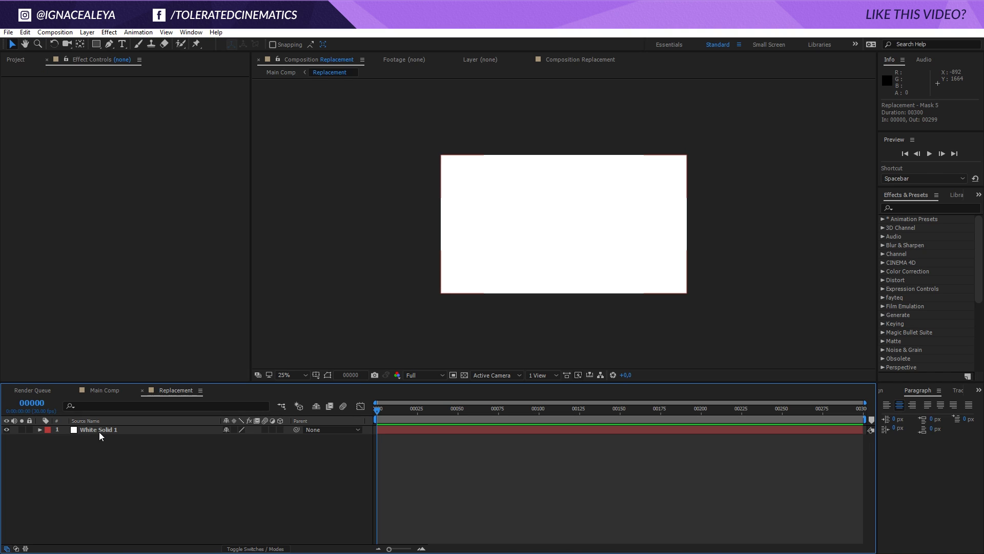
{"action": "left_click", "coordinate": [20, 59]}
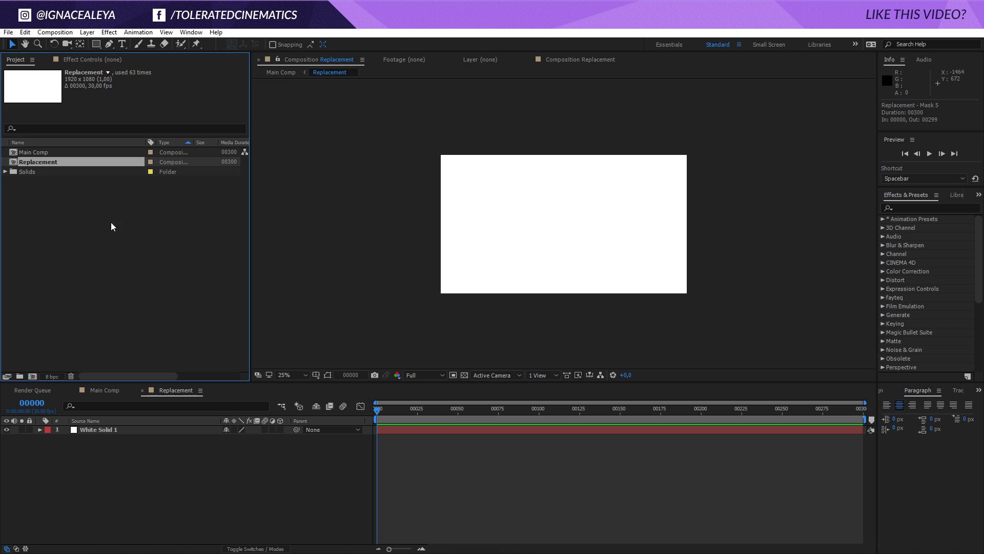
{"action": "right_click", "coordinate": [92, 205]}
{"action": "mouse_move", "coordinate": [145, 258]}
{"action": "left_click", "coordinate": [269, 257]}
{"action": "scroll", "coordinate": [172, 236], "scroll_direction": "down", "scroll_amount": 5}
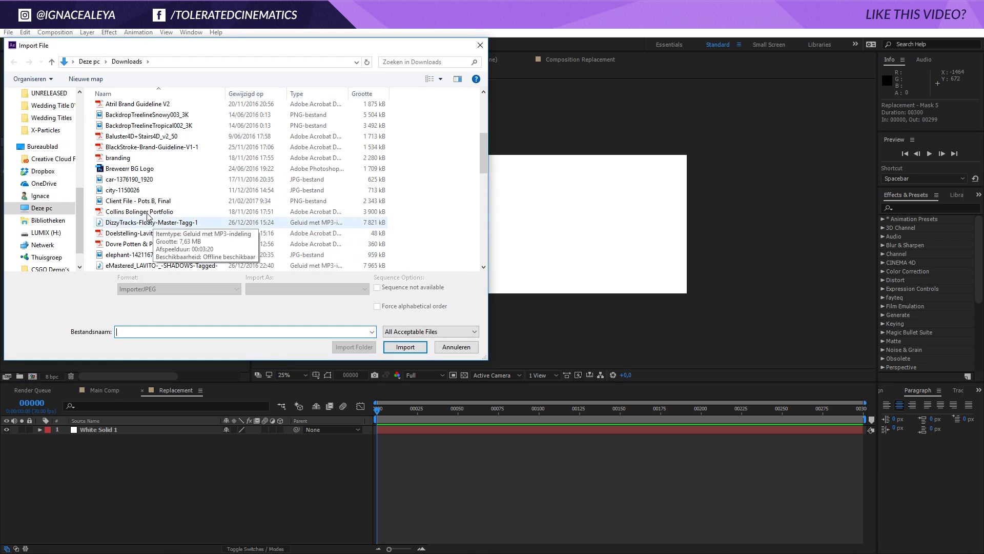
{"action": "left_click", "coordinate": [139, 180]}
{"action": "left_click", "coordinate": [405, 347]}
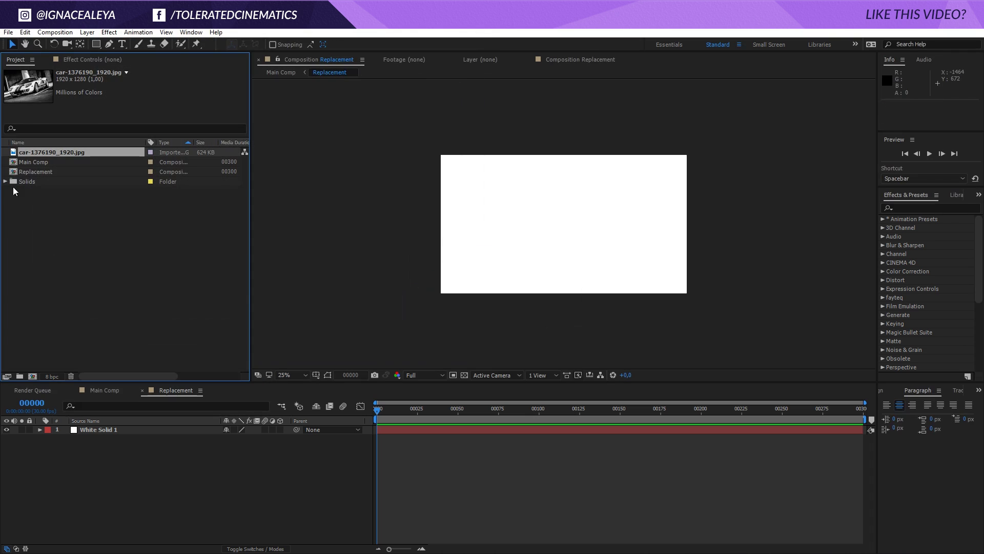
{"action": "left_click_drag", "start_coordinate": [45, 153], "coordinate": [111, 429]}
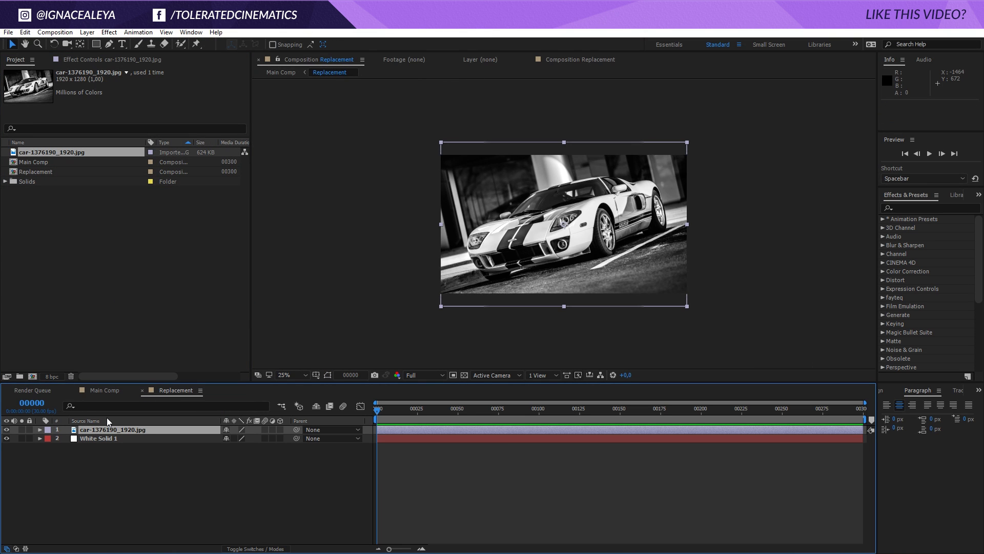
Try out the Adjustment layer's Position slider in Main Comp and return it to 0.
{"action": "left_click", "coordinate": [106, 390]}
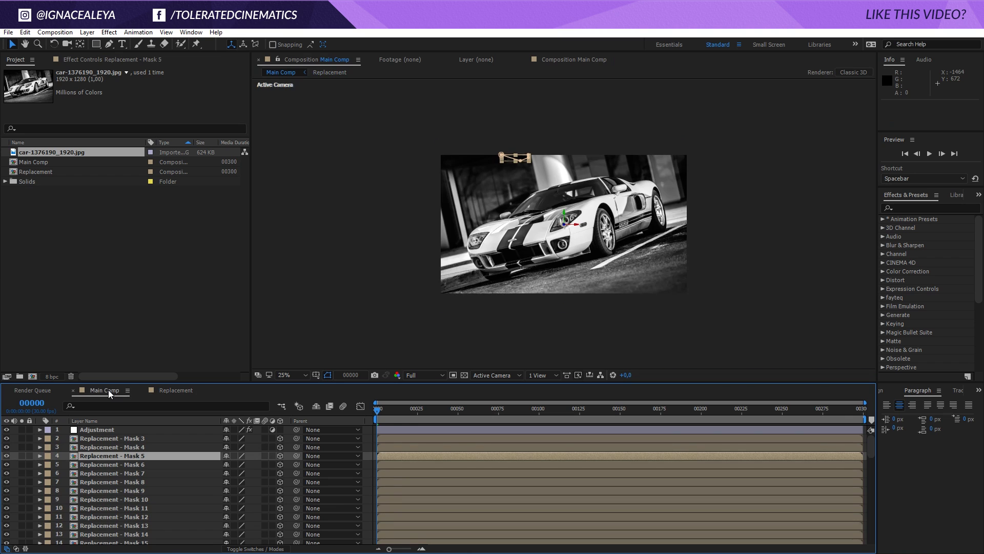
{"action": "left_click", "coordinate": [98, 430]}
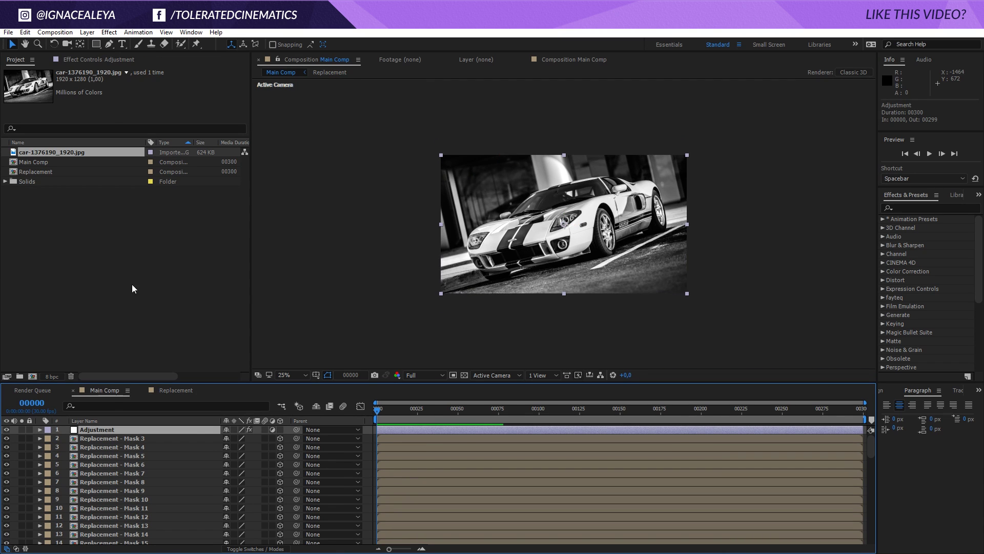
{"action": "left_click", "coordinate": [99, 60]}
{"action": "mouse_move", "coordinate": [140, 91]}
{"action": "left_mouse_down"}
{"action": "mouse_move", "coordinate": [726, 160]}
{"action": "mouse_move", "coordinate": [645, 160]}
{"action": "mouse_move", "coordinate": [594, 297]}
{"action": "mouse_move", "coordinate": [358, 285]}
{"action": "mouse_move", "coordinate": [326, 271]}
{"action": "left_mouse_up"}
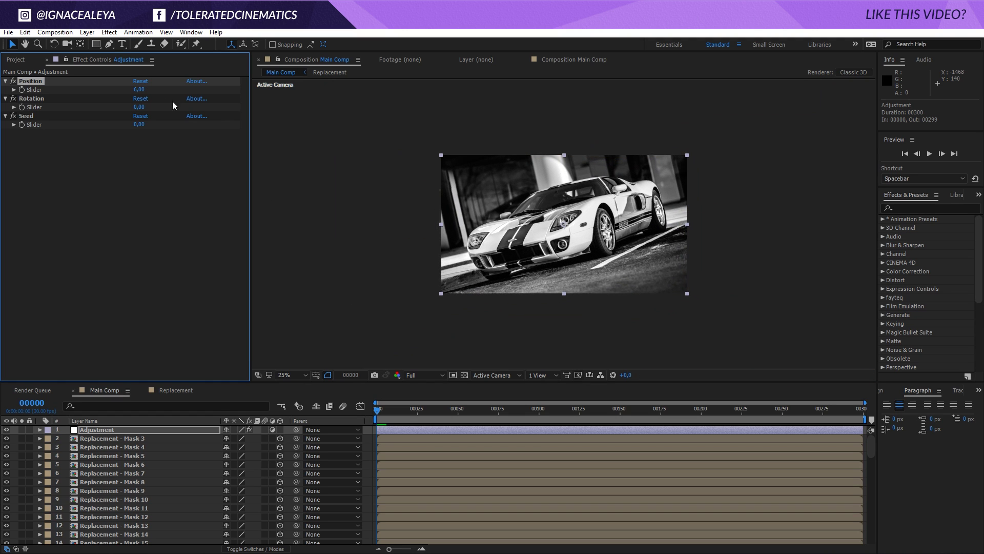
{"action": "left_click", "coordinate": [138, 89]}
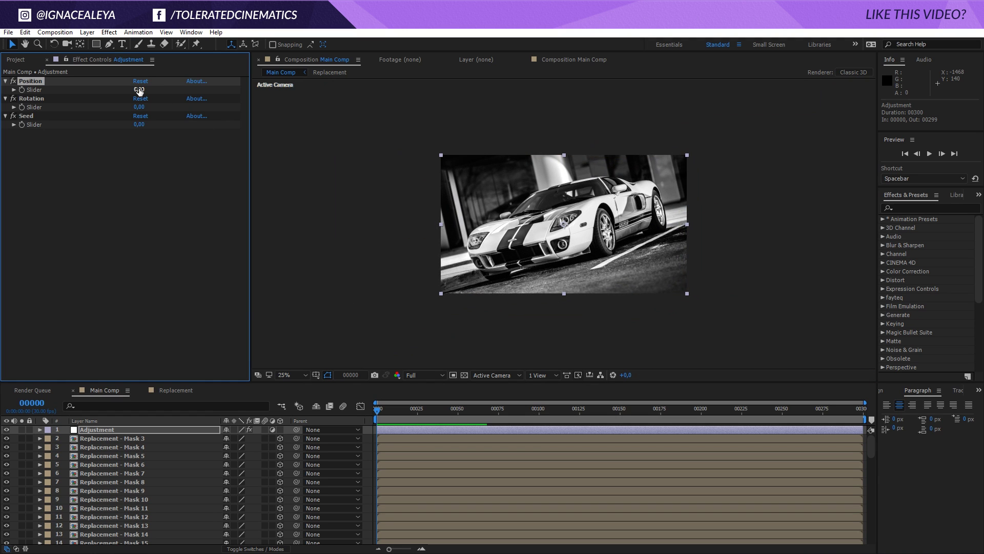
{"action": "left_click", "coordinate": [48, 99]}
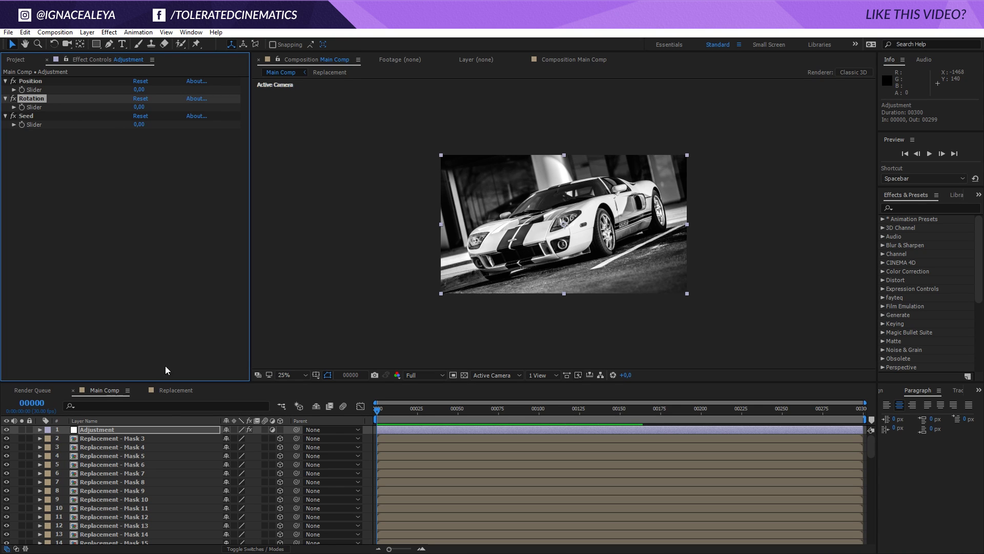
Inspect the outlines and anchor points of several fragment layers in Main Comp, including Mask 12, Mask 19 and Mask 23.
{"action": "left_click", "coordinate": [136, 465]}
{"action": "left_click", "coordinate": [126, 490]}
{"action": "left_click", "coordinate": [118, 516]}
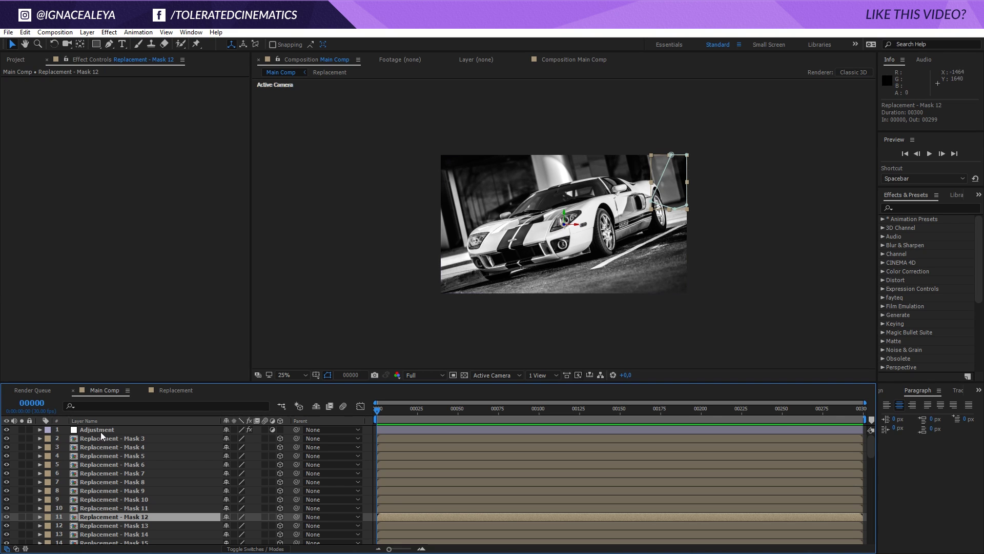
{"action": "scroll", "coordinate": [105, 472], "scroll_direction": "down", "scroll_amount": 3}
{"action": "left_click", "coordinate": [110, 499]}
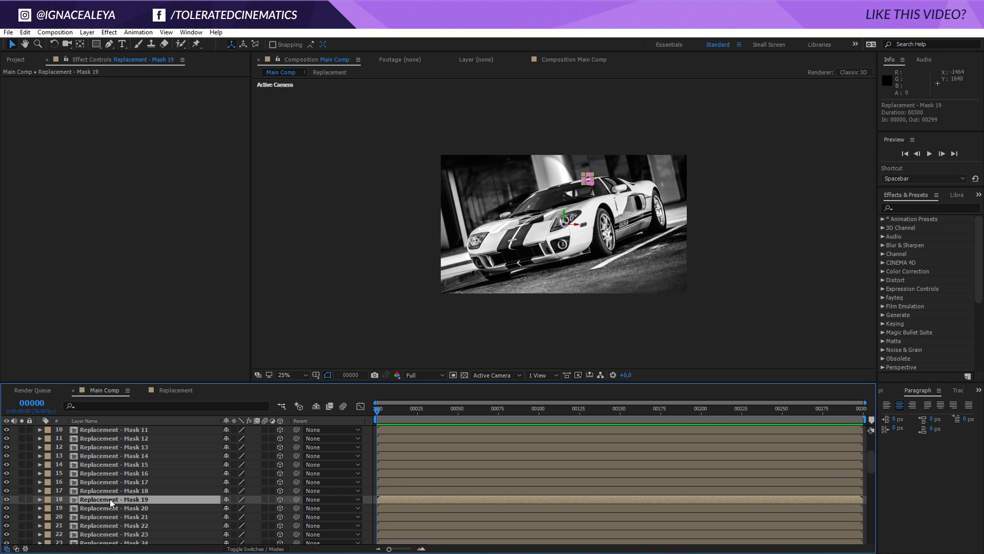
{"action": "scroll", "coordinate": [119, 496], "scroll_direction": "down", "scroll_amount": 1}
{"action": "left_click", "coordinate": [122, 508]}
{"action": "scroll", "coordinate": [121, 509], "scroll_direction": "up", "scroll_amount": 3}
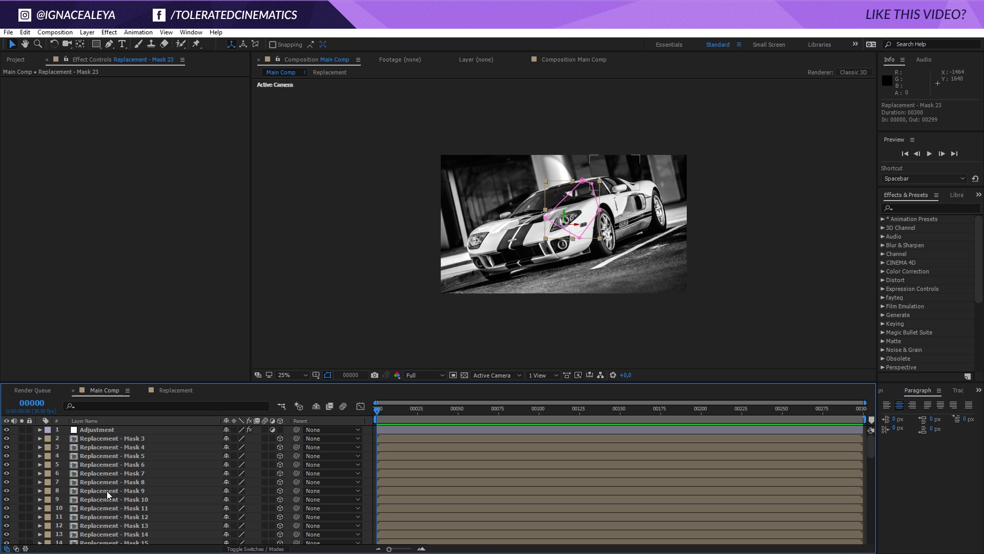
Keyframe the Adjustment layer's Rotation slider in Main Comp from 286 at frame 0 to 0 at frame 75.
{"action": "left_click", "coordinate": [113, 428]}
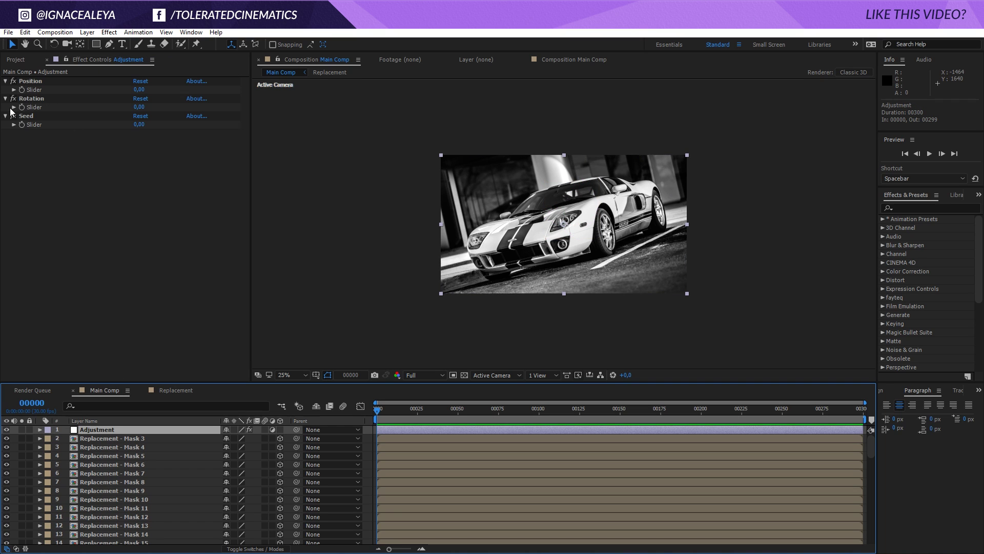
{"action": "left_click_drag", "start_coordinate": [139, 107], "coordinate": [342, 163]}
{"action": "left_click", "coordinate": [458, 411]}
{"action": "left_click_drag", "start_coordinate": [474, 417], "coordinate": [502, 420]}
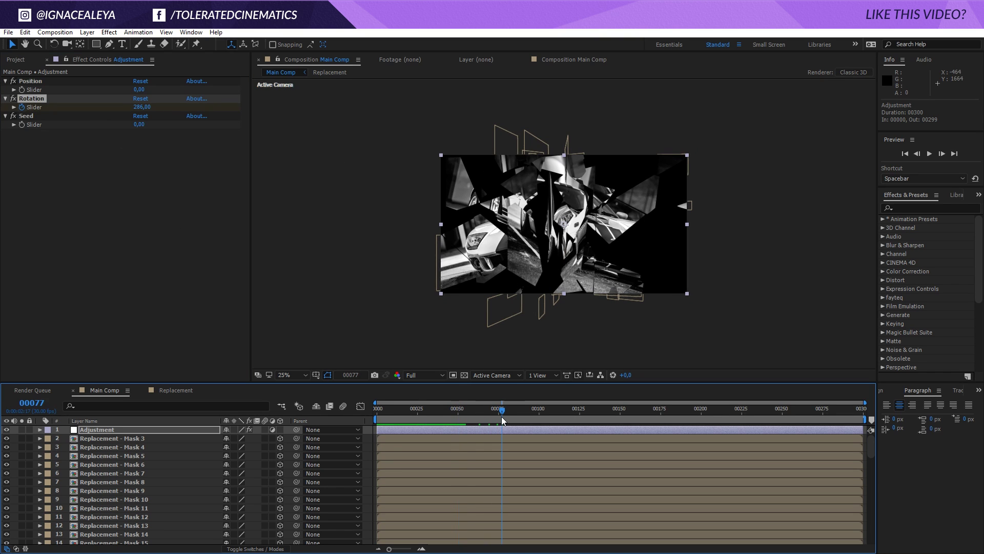
{"action": "left_click", "coordinate": [142, 106]}
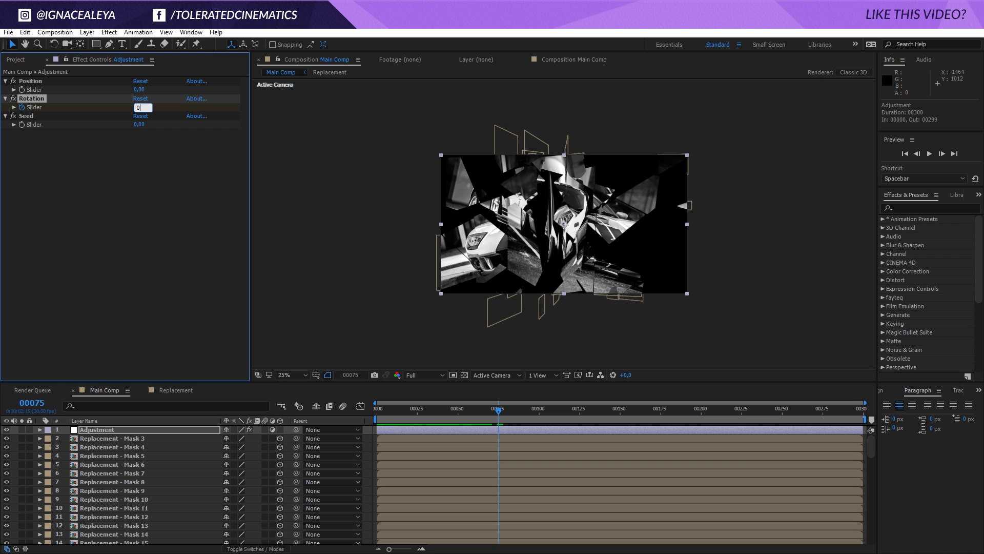
{"action": "key", "text": "Return"}
Preview the rotation animation and set the Adjustment layer's Seed slider to 29.
{"action": "key", "text": "space"}
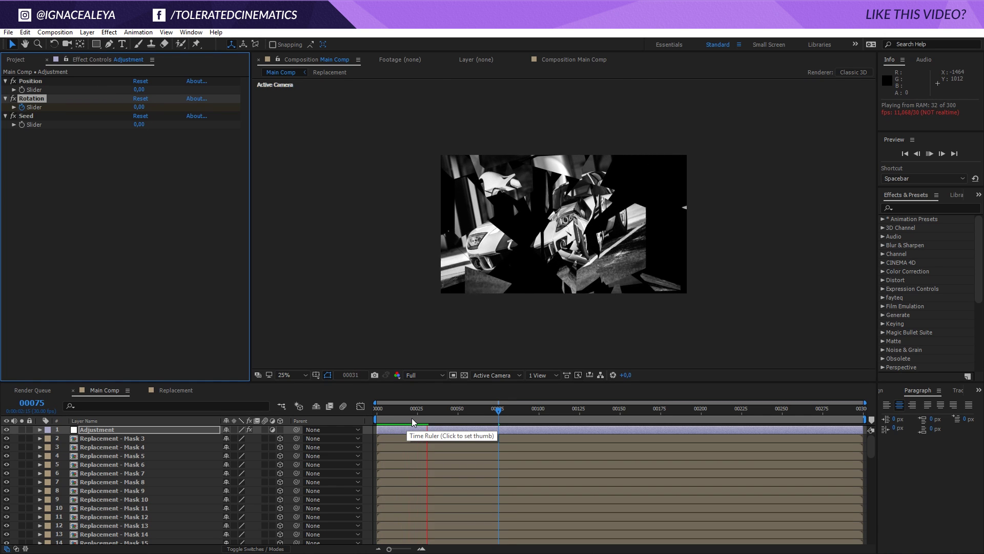
{"action": "left_click", "coordinate": [428, 413]}
{"action": "left_click_drag", "start_coordinate": [434, 414], "coordinate": [454, 427]}
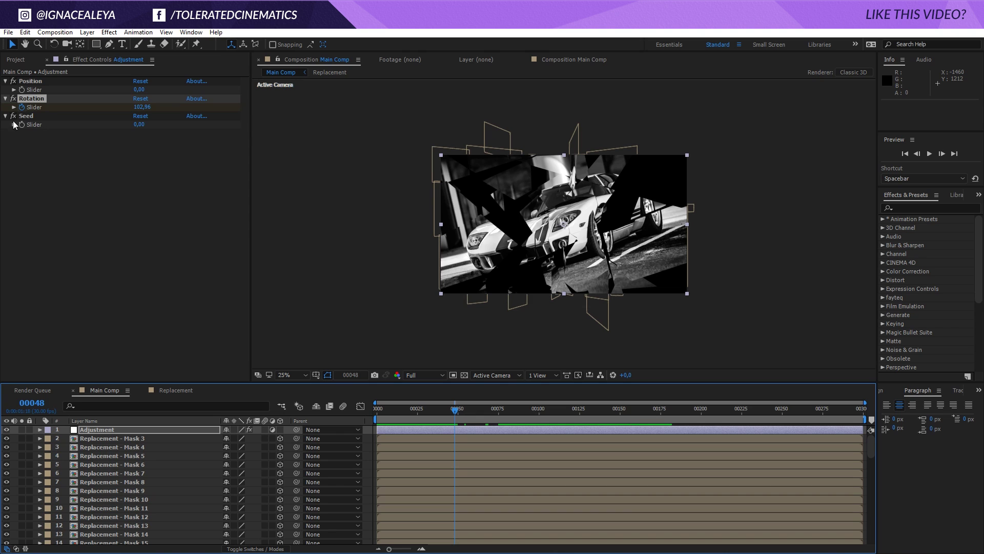
{"action": "left_click_drag", "start_coordinate": [141, 129], "coordinate": [155, 130]}
{"action": "left_click_drag", "start_coordinate": [383, 414], "coordinate": [443, 446]}
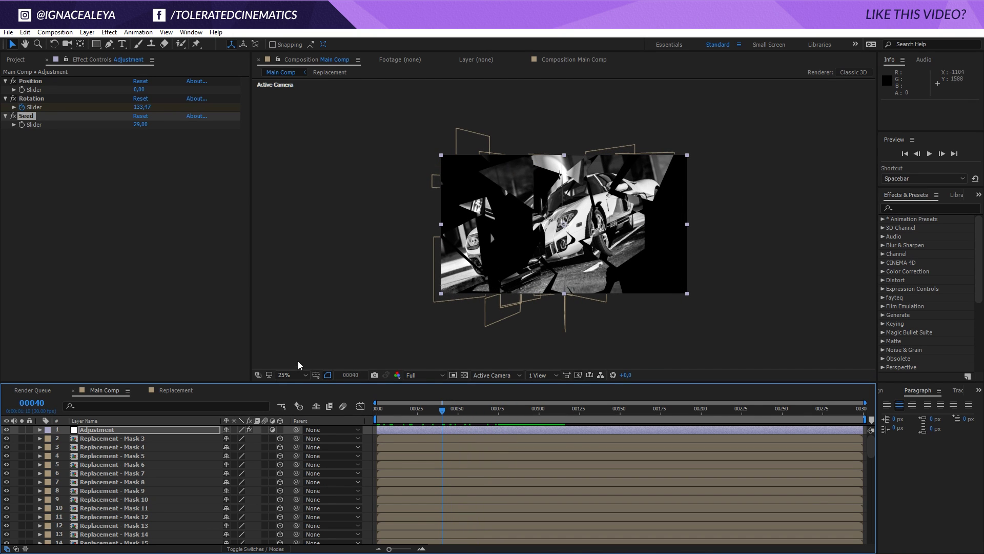
Add a white spot light to Main Comp with Intensity 100%, Cone Angle 99° and shadows enabled.
{"action": "left_click", "coordinate": [87, 32]}
{"action": "mouse_move", "coordinate": [87, 43]}
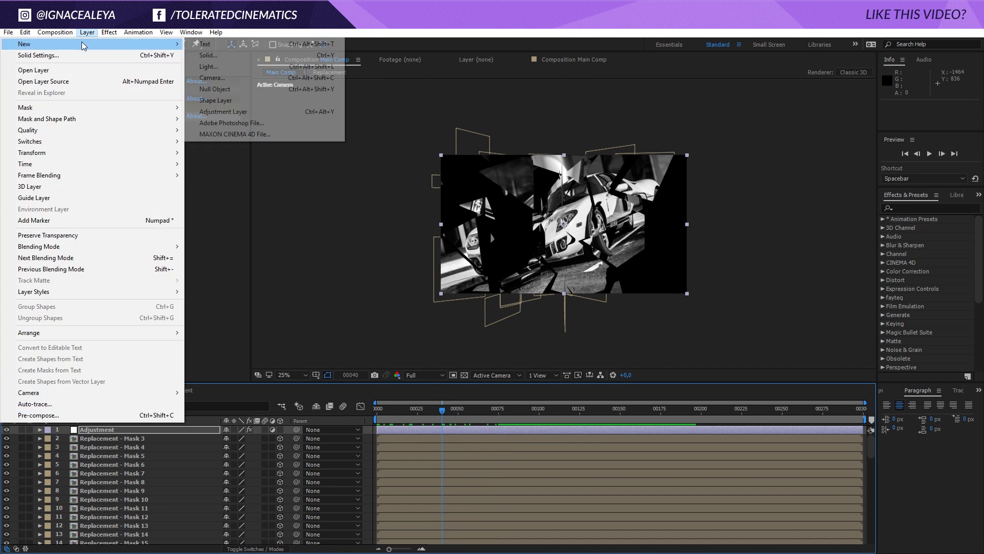
{"action": "left_click", "coordinate": [222, 67]}
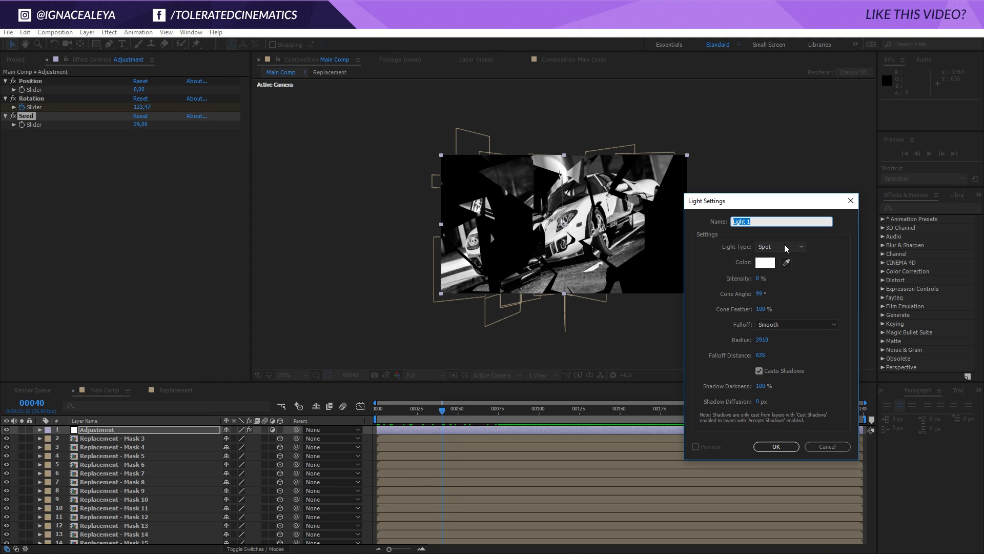
{"action": "left_click", "coordinate": [761, 279]}
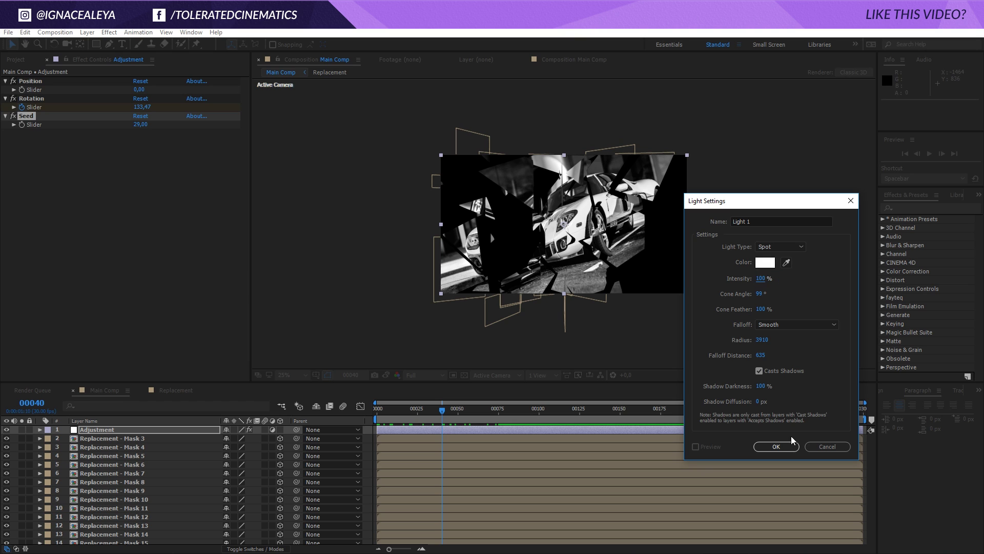
{"action": "left_click", "coordinate": [774, 446]}
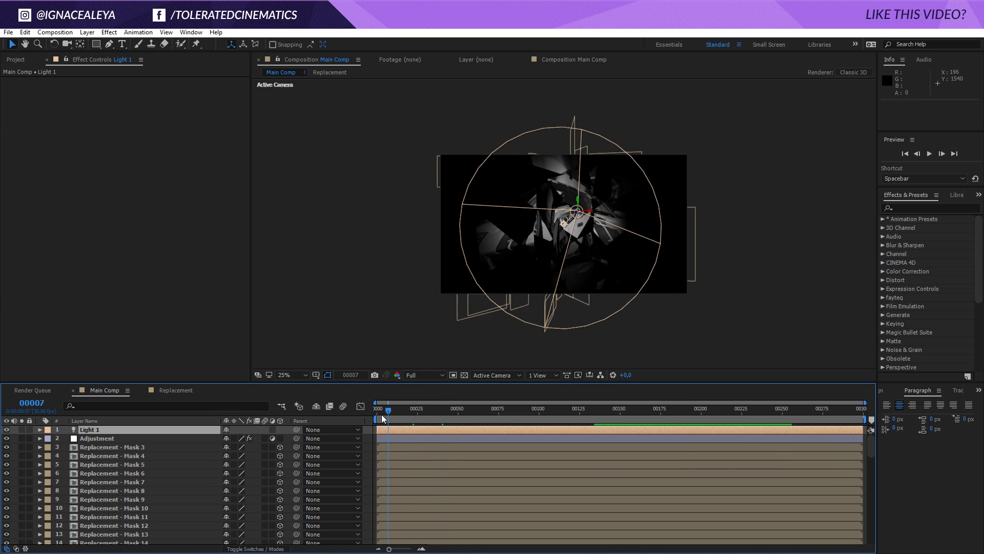
Move Light 1 up and right to about 1177, 323, -1807 and reveal its light options.
{"action": "left_click_drag", "start_coordinate": [411, 414], "coordinate": [361, 412]}
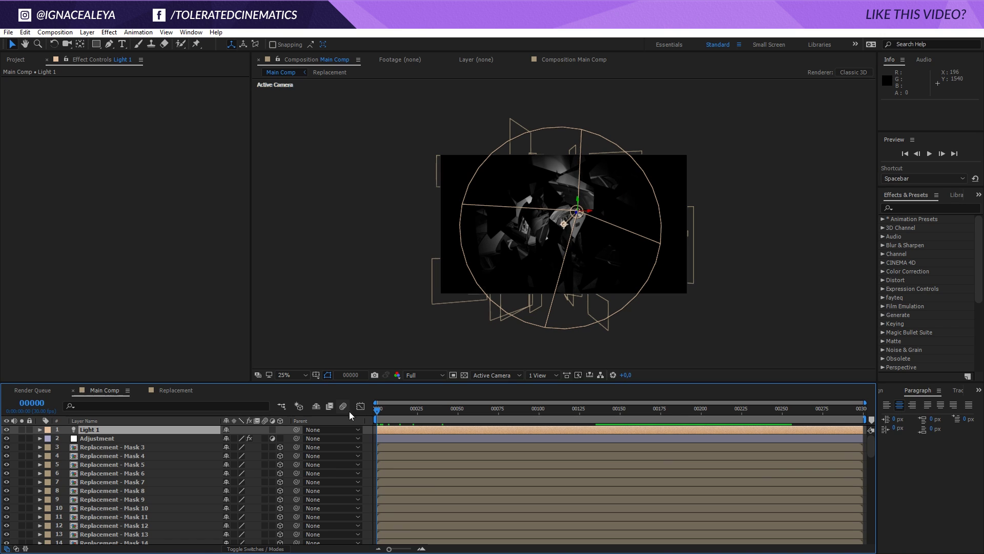
{"action": "left_click_drag", "start_coordinate": [577, 212], "coordinate": [732, 158]}
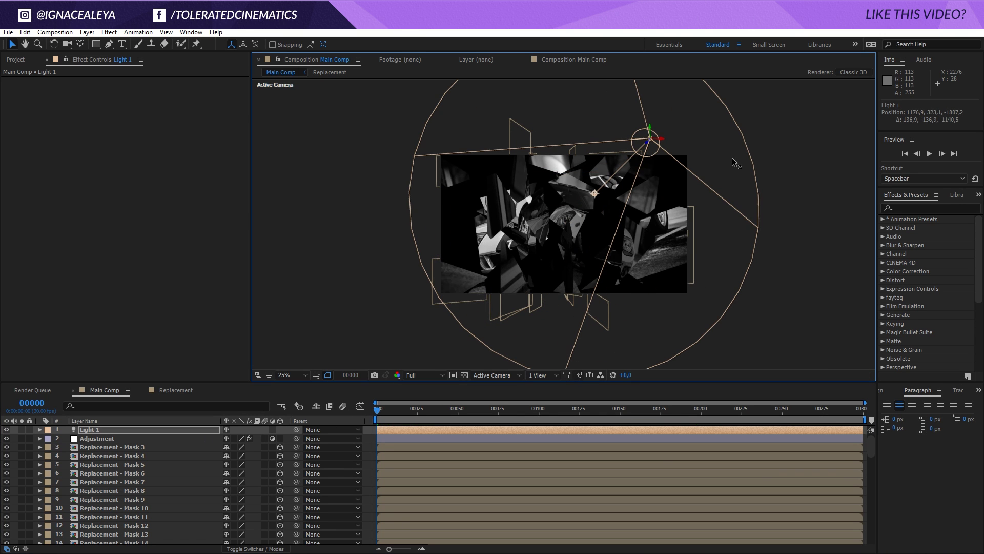
{"action": "key", "text": "a"}
{"action": "key", "text": "a"}
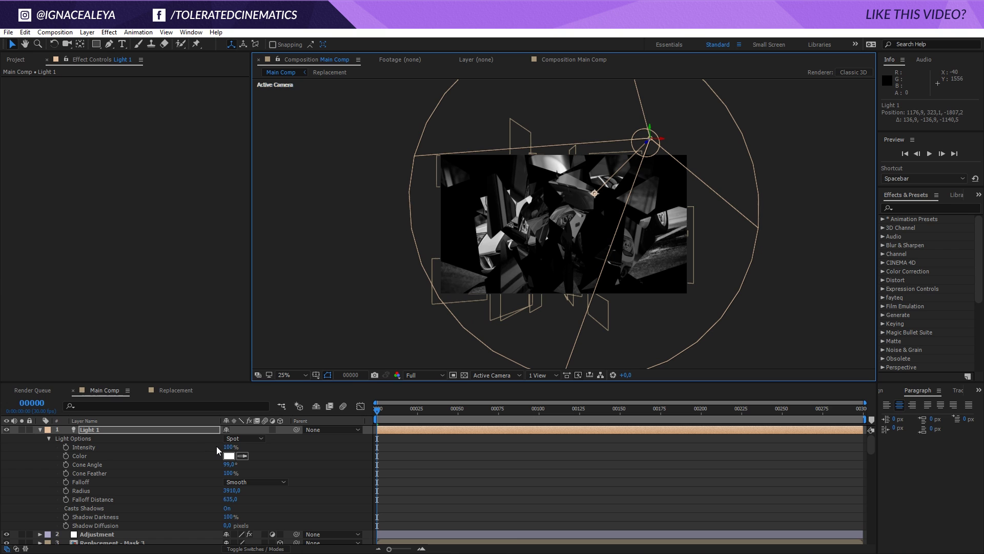
Try a higher Intensity on Light 1 while scrubbing through the animation, then return it to 100%.
{"action": "left_click_drag", "start_coordinate": [225, 449], "coordinate": [305, 450]}
{"action": "left_click_drag", "start_coordinate": [381, 417], "coordinate": [506, 428]}
{"action": "left_click", "coordinate": [229, 447]}
{"action": "type", "text": "100"}
{"action": "key", "text": "Return"}
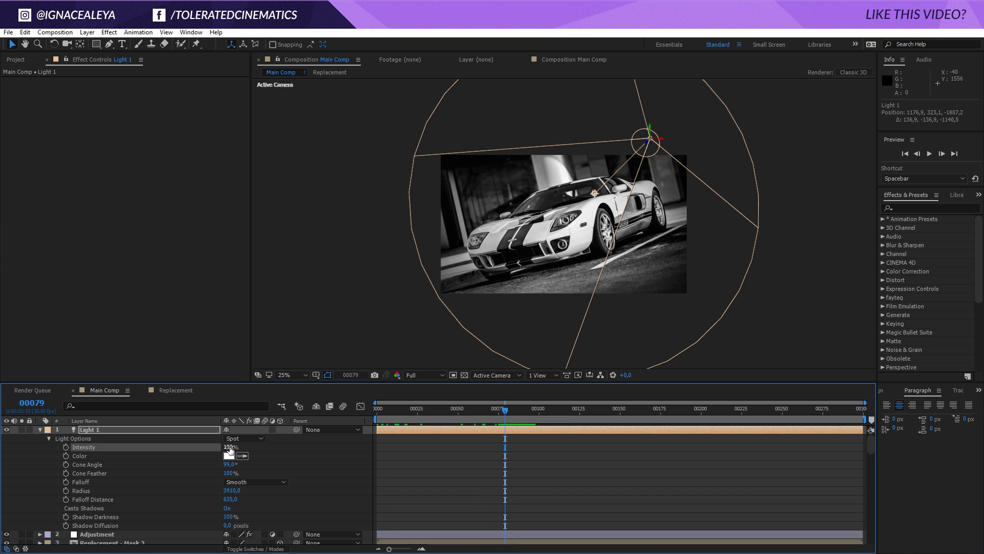
{"action": "left_click_drag", "start_coordinate": [488, 414], "coordinate": [337, 422]}
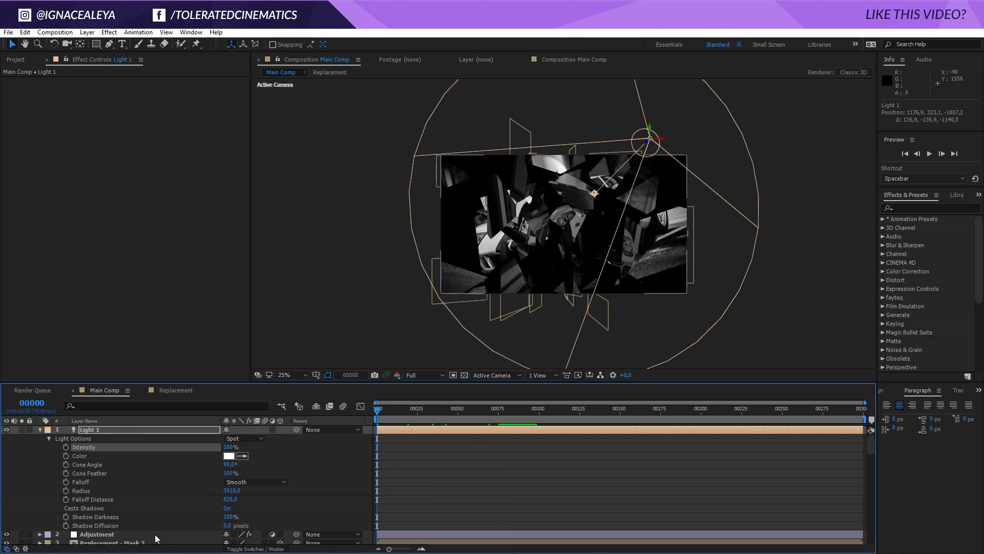
Set Light 1's Shadow Darkness to 38% and its Color to a saturated blue with hue 210°.
{"action": "left_click_drag", "start_coordinate": [229, 520], "coordinate": [199, 526]}
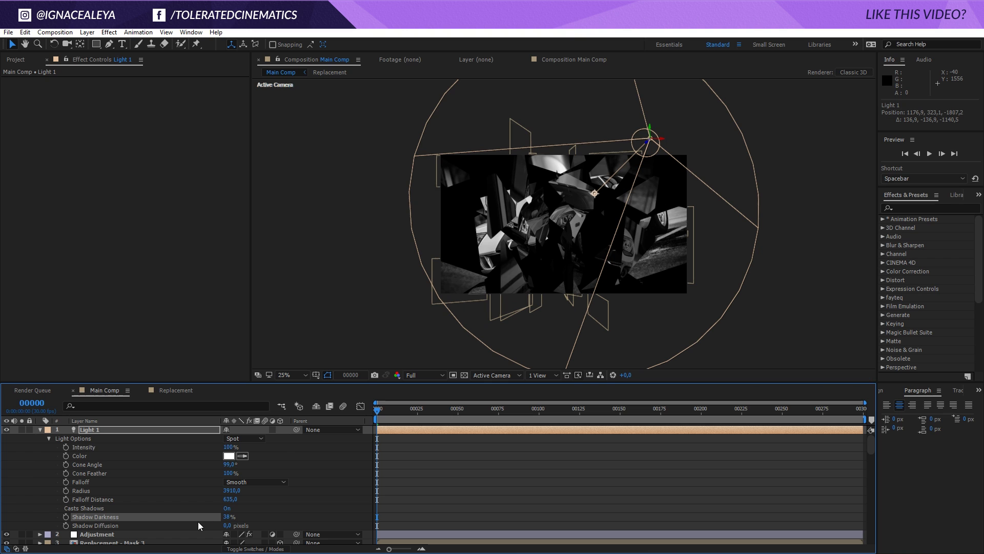
{"action": "left_click", "coordinate": [352, 524]}
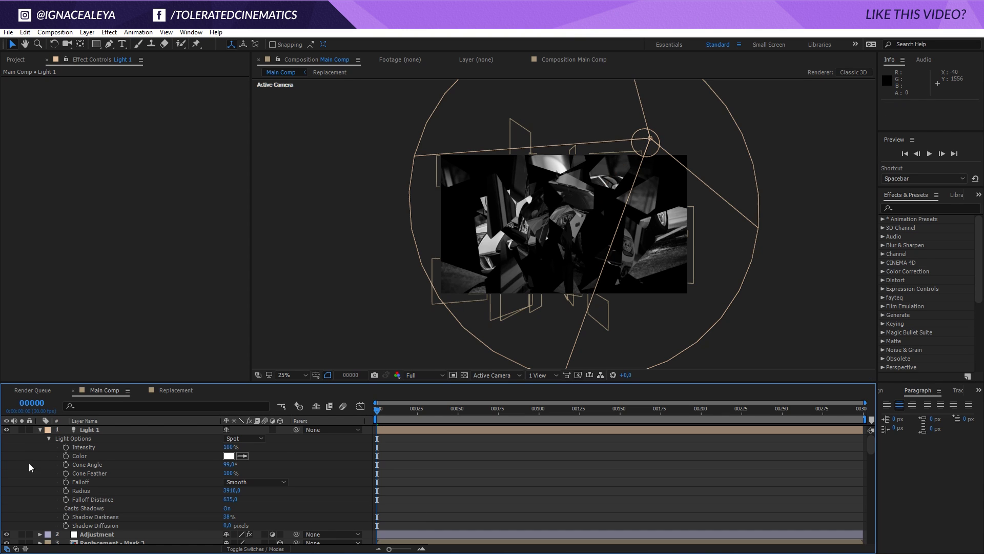
{"action": "left_click", "coordinate": [229, 456]}
{"action": "left_click", "coordinate": [734, 371]}
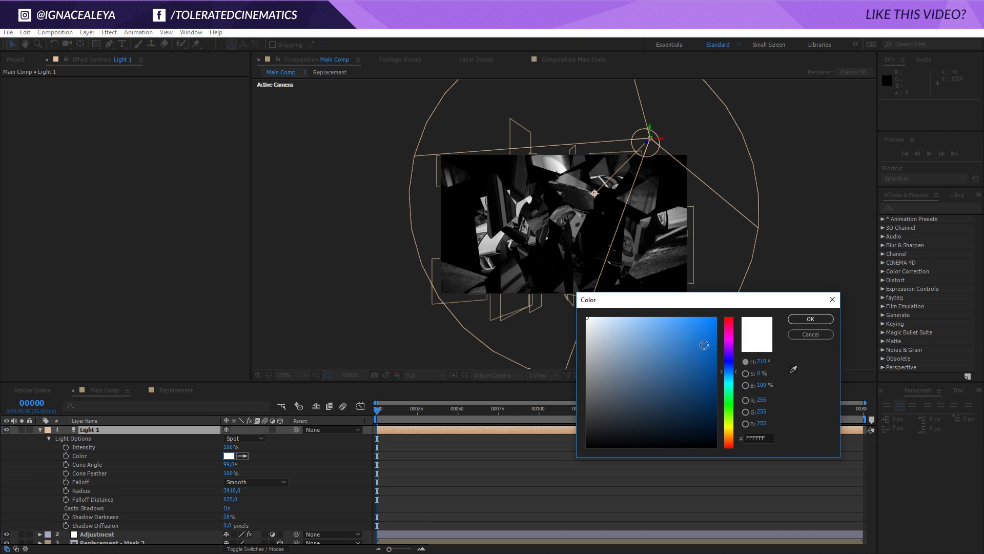
{"action": "left_click", "coordinate": [704, 346]}
{"action": "left_click", "coordinate": [810, 319]}
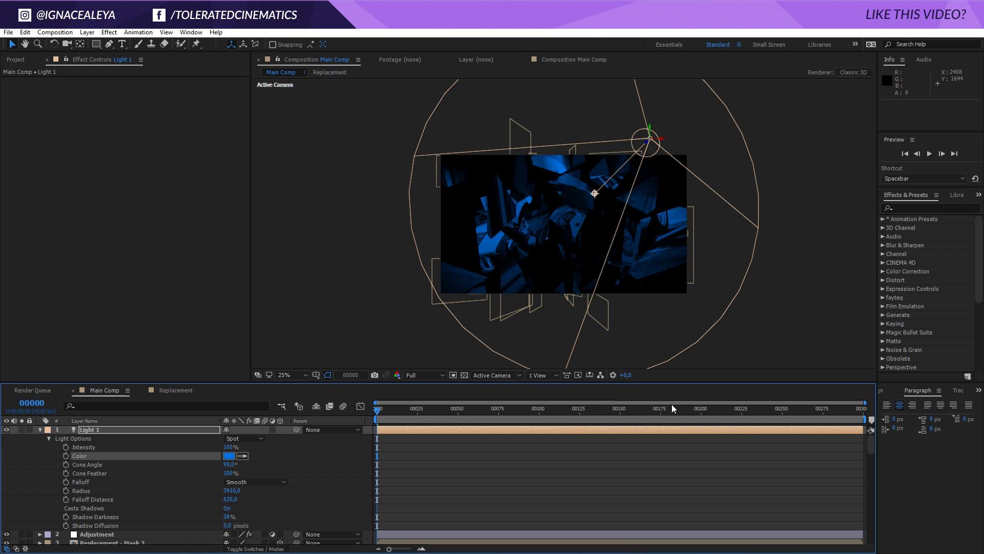
Move Light 1 sideways to about X 1718, duplicate it and place the copy on the opposite side at about X -534.
{"action": "left_click_drag", "start_coordinate": [661, 139], "coordinate": [728, 141]}
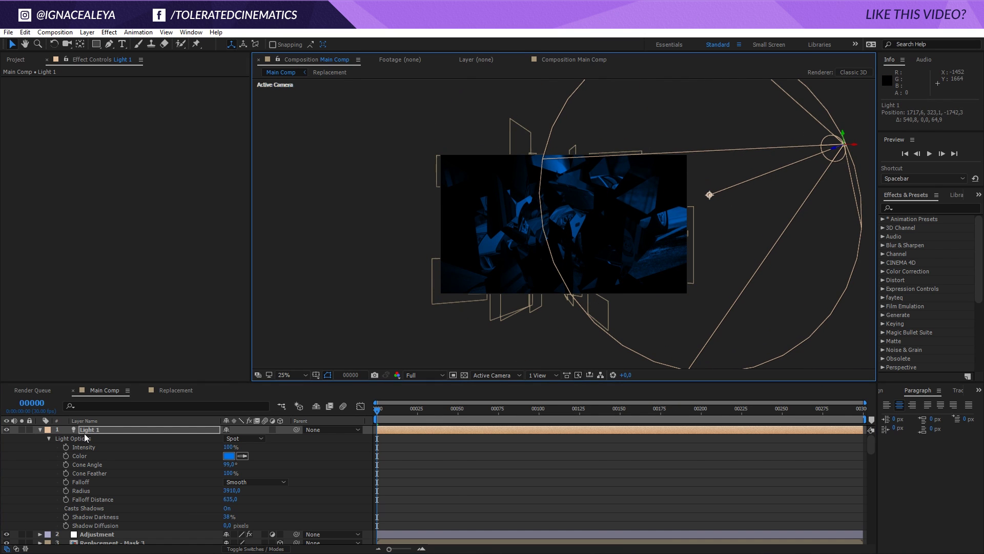
{"action": "key", "text": "ctrl+d"}
{"action": "left_click_drag", "start_coordinate": [856, 148], "coordinate": [279, 469]}
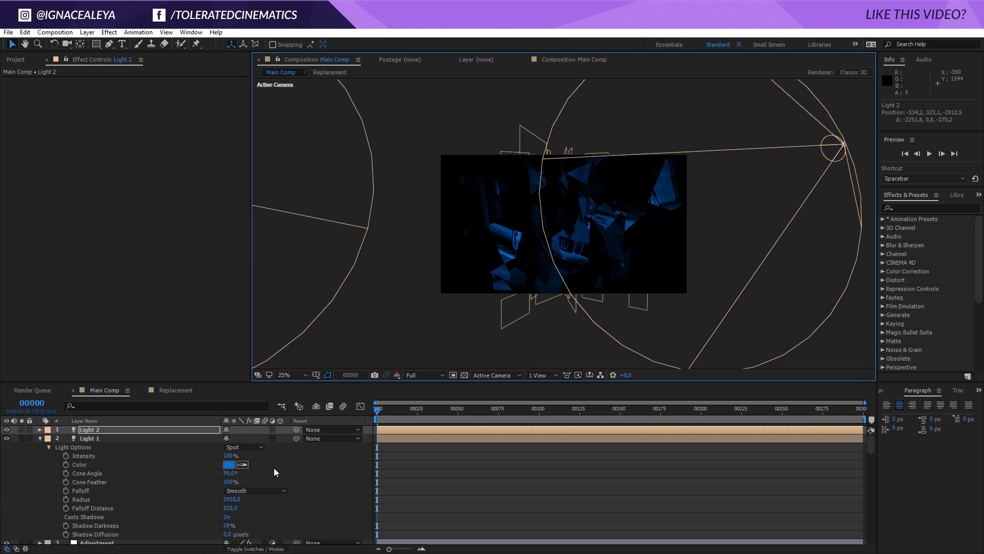
Set Light 2's Color to red, E90000.
{"action": "left_click", "coordinate": [40, 429]}
{"action": "key", "text": "a"}
{"action": "key", "text": "a"}
{"action": "left_click", "coordinate": [229, 455]}
{"action": "type", "text": "E90000"}
{"action": "left_click", "coordinate": [807, 319]}
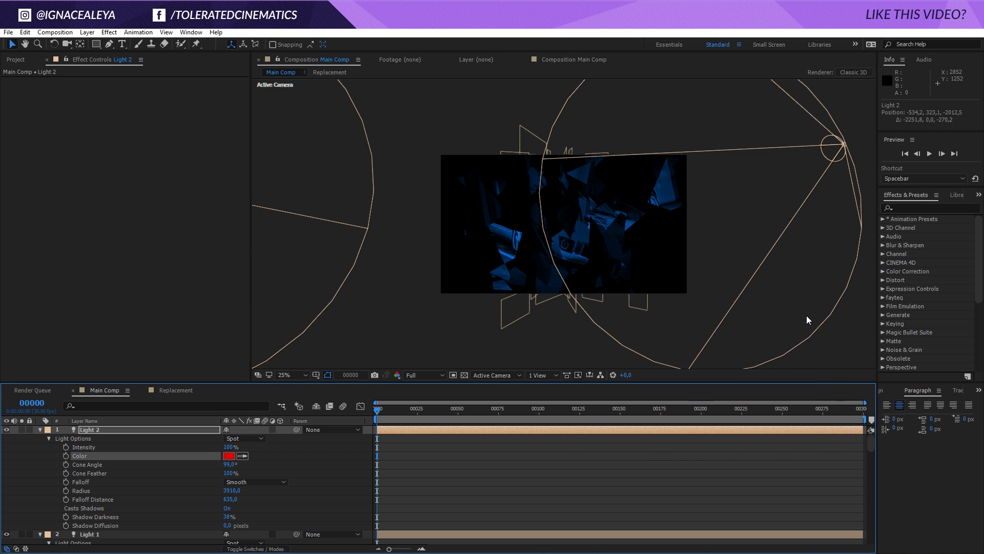
Set Light 2's Y Orientation to 25° so that it turns toward the fragments.
{"action": "key", "text": "comma"}
{"action": "key", "text": "comma"}
{"action": "key", "text": "r"}
{"action": "key", "text": "w"}
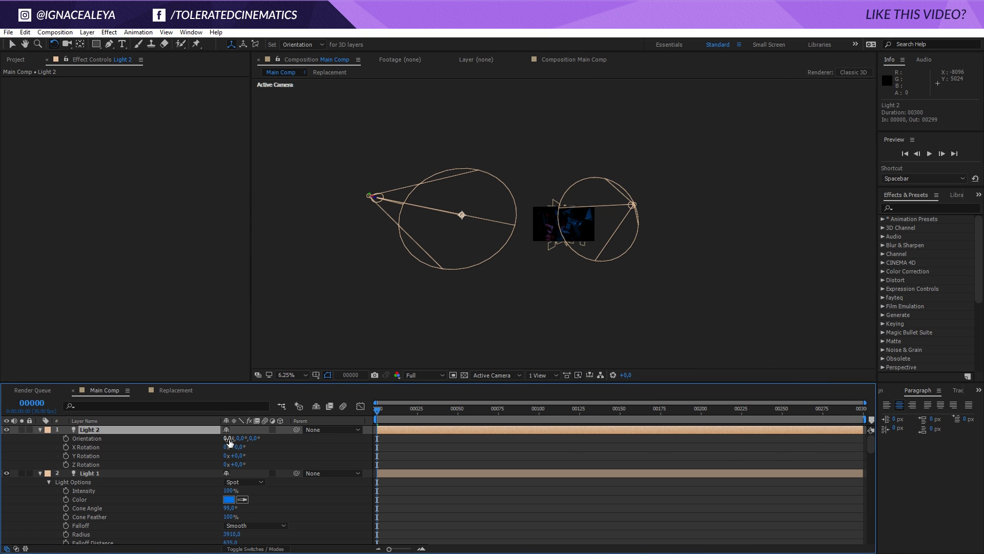
{"action": "left_click_drag", "start_coordinate": [241, 438], "coordinate": [260, 438]}
{"action": "key", "text": "period"}
{"action": "key", "text": "period"}
{"action": "key", "text": "period"}
{"action": "key", "text": "period"}
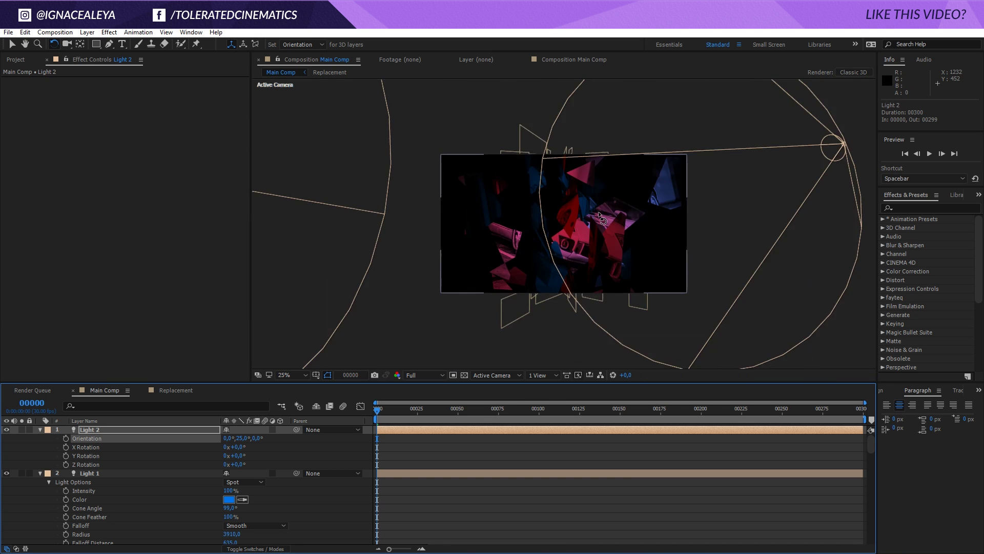
Scrub and play through the shatter animation to check the red and blue lighting.
{"action": "left_click_drag", "start_coordinate": [381, 415], "coordinate": [374, 451]}
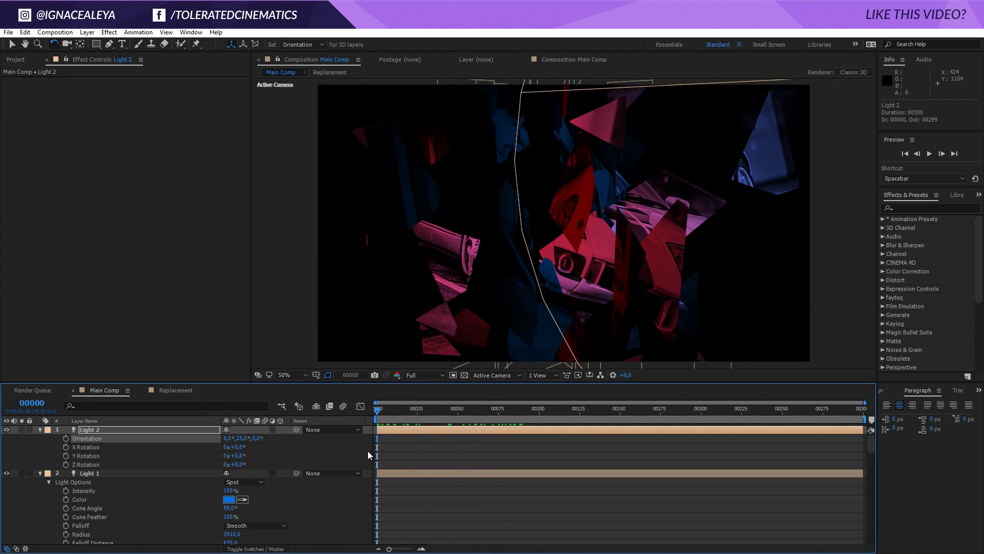
{"action": "left_click", "coordinate": [102, 432]}
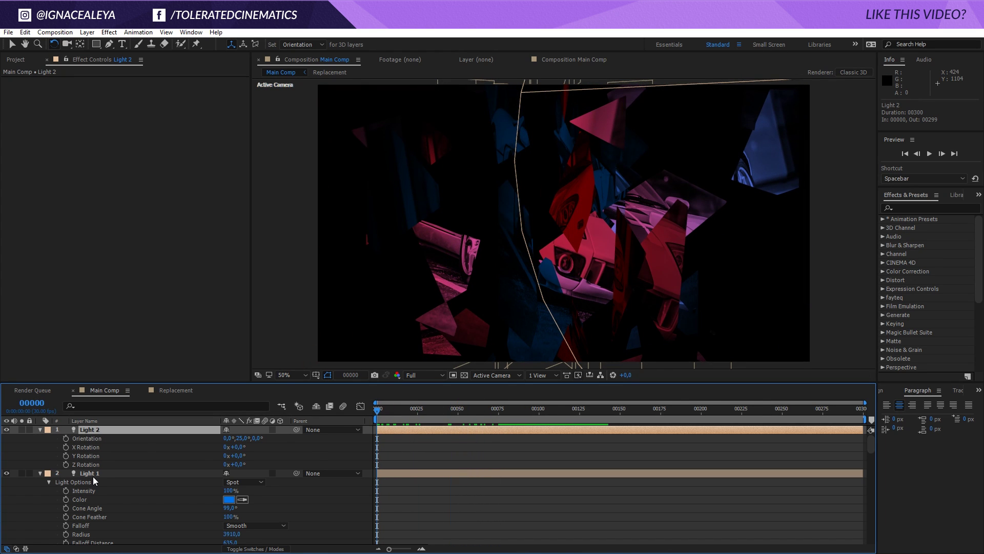
{"action": "left_click_drag", "start_coordinate": [388, 410], "coordinate": [531, 460]}
{"action": "key", "text": "space"}
{"action": "key", "text": "space"}
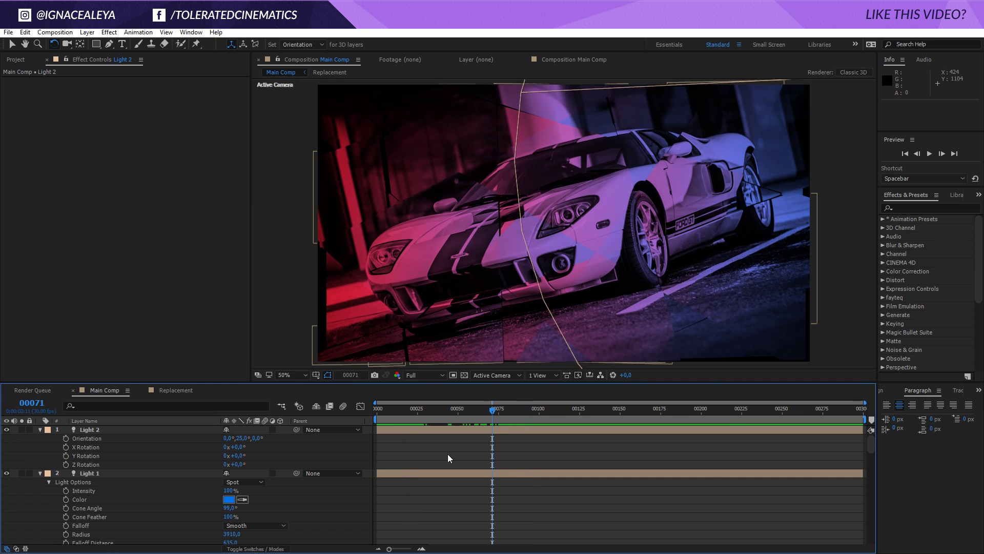
Add a two-node camera with the 50mm preset to Main Comp.
{"action": "right_click", "coordinate": [448, 453]}
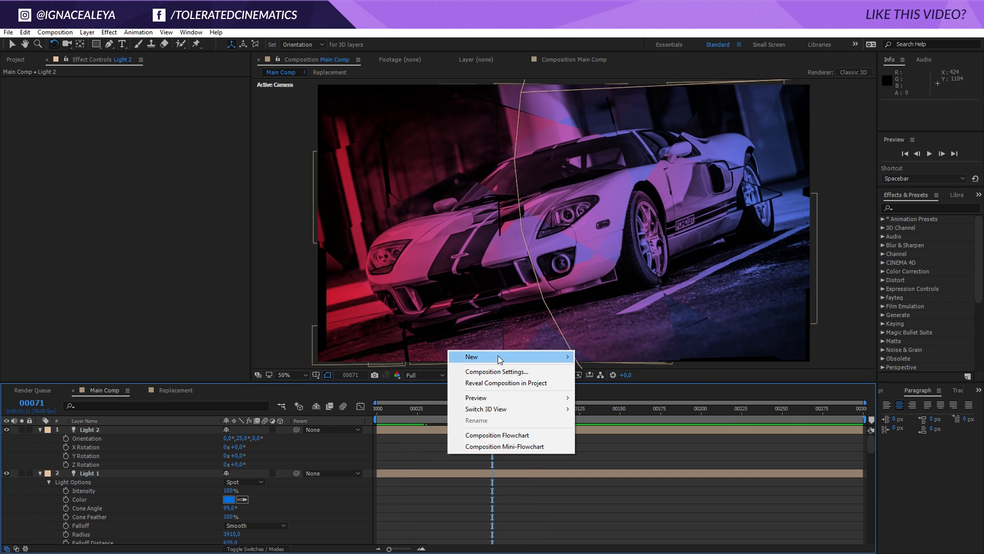
{"action": "mouse_move", "coordinate": [497, 356]}
{"action": "left_click", "coordinate": [380, 405]}
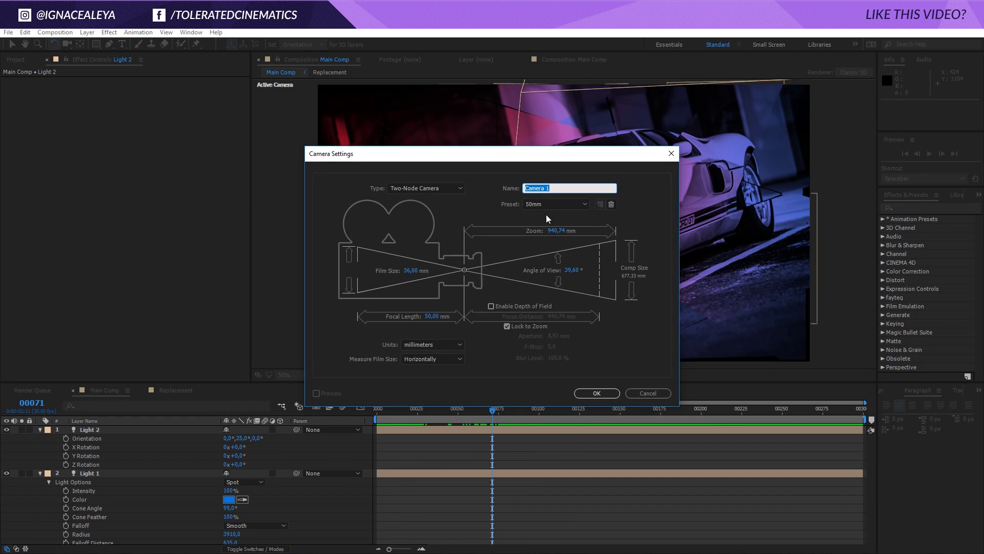
{"action": "left_click", "coordinate": [595, 393]}
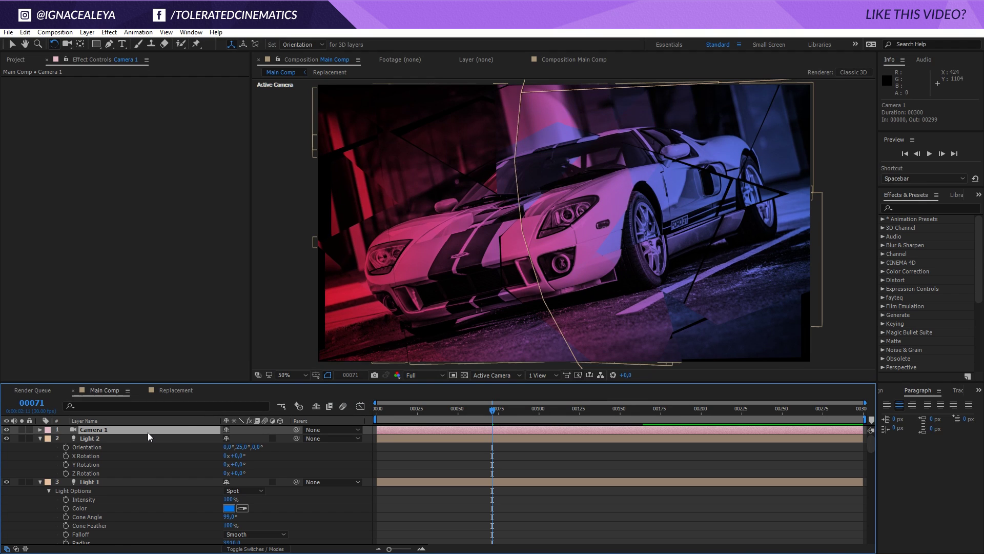
Turn on Depth of Field for Camera 1 and set its Aperture to 150 pixels.
{"action": "key", "text": "a"}
{"action": "key", "text": "a"}
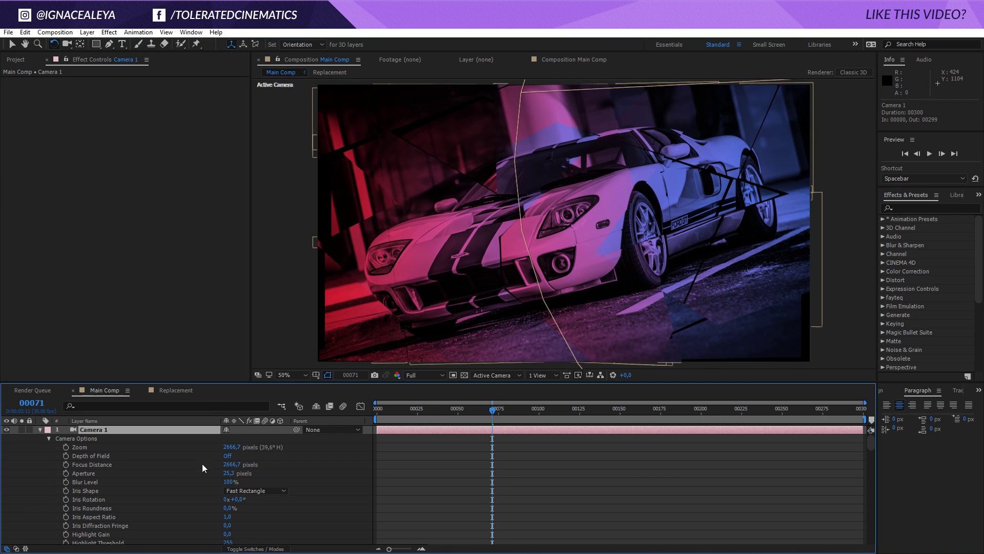
{"action": "left_click", "coordinate": [225, 456]}
{"action": "left_click", "coordinate": [230, 473]}
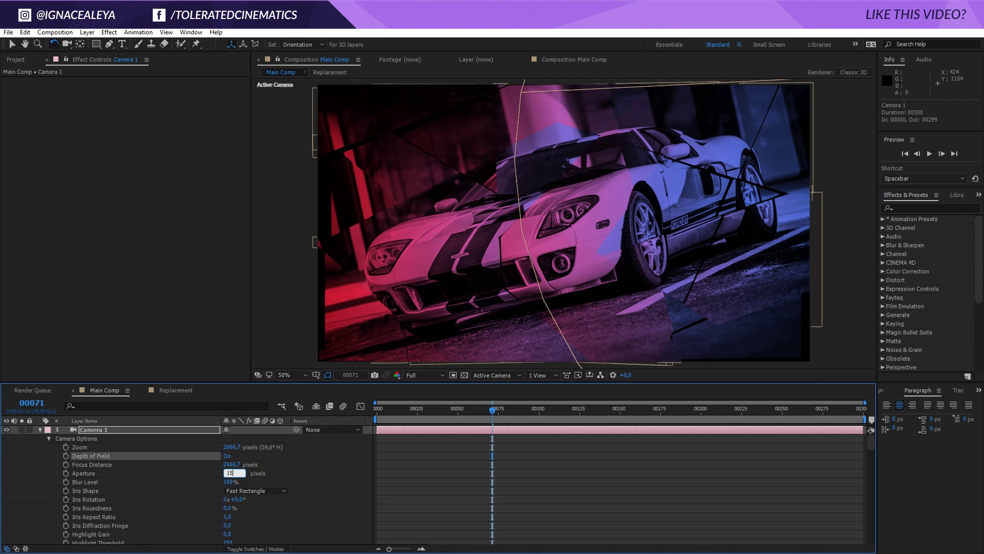
{"action": "type", "text": "150"}
{"action": "key", "text": "Return"}
{"action": "left_click", "coordinate": [35, 436]}
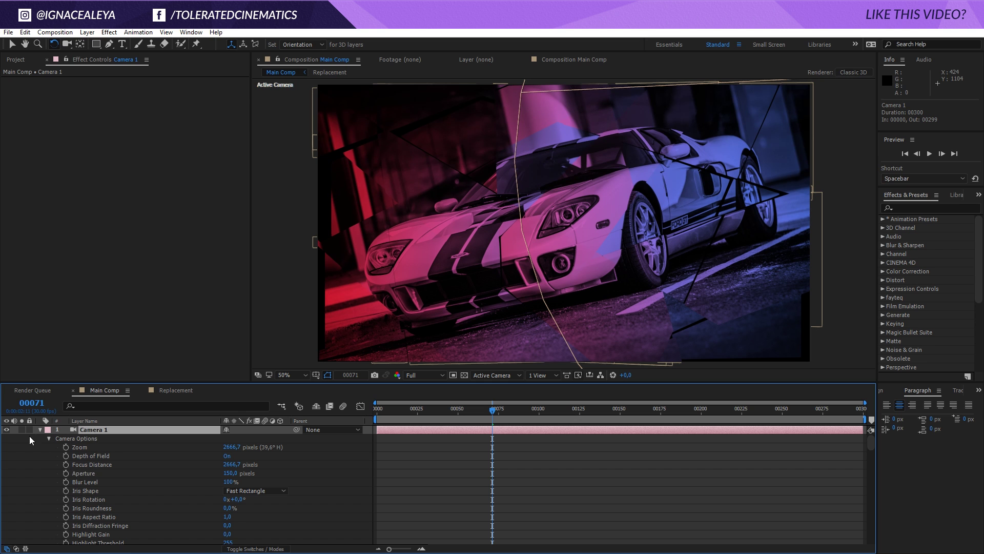
Move Camera 1 closer to the fragments at about Z -462.7 and keyframe its Position at frame 0.
{"action": "key", "text": "p"}
{"action": "left_click_drag", "start_coordinate": [265, 438], "coordinate": [719, 444]}
{"action": "key", "text": "Home"}
{"action": "left_click_drag", "start_coordinate": [352, 447], "coordinate": [46, 453]}
{"action": "left_click", "coordinate": [65, 438]}
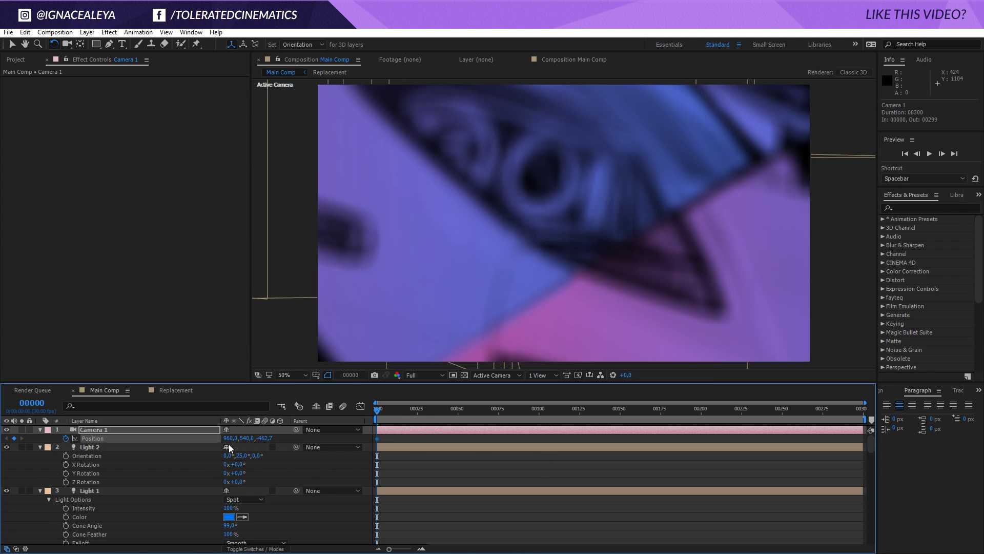
Keyframe Camera 1's Z position at 0 on frame 74.
{"action": "left_click", "coordinate": [497, 414]}
{"action": "left_click", "coordinate": [264, 438]}
{"action": "type", "text": "0"}
{"action": "key", "text": "Return"}
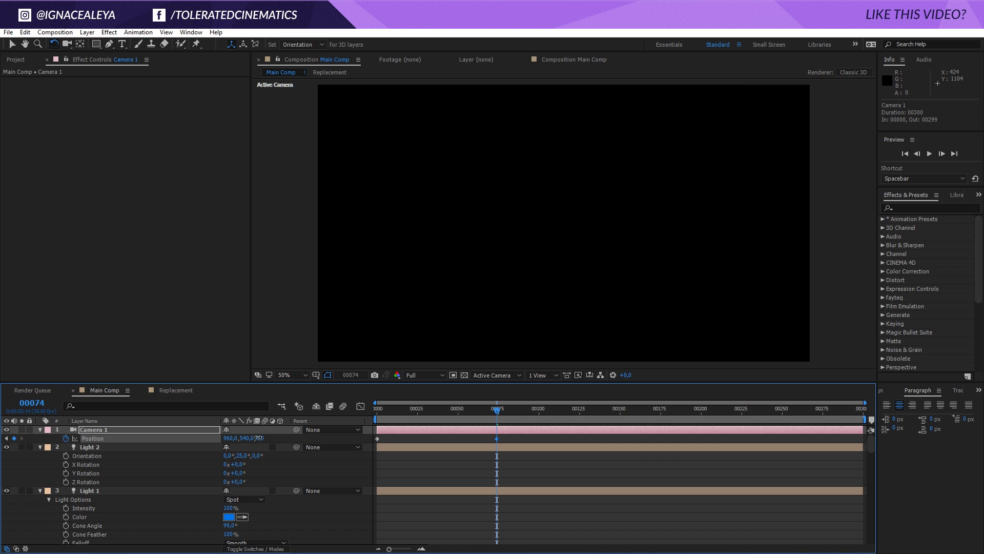
Set Camera 1's Z position to -2628 at frame 74 and preview the camera animation.
{"action": "left_click_drag", "start_coordinate": [74, 453], "coordinate": [105, 455]}
{"action": "left_click", "coordinate": [479, 466]}
{"action": "key", "text": "space"}
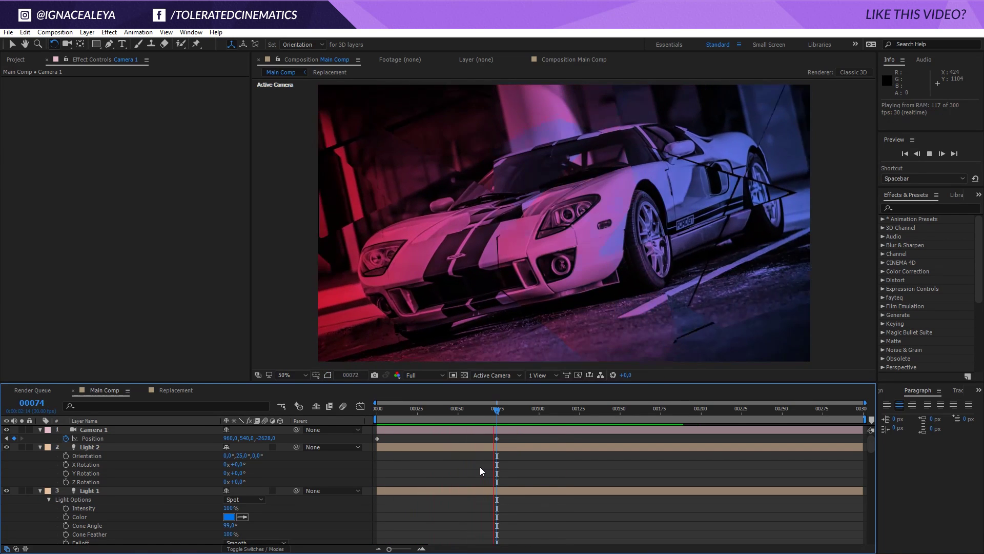
{"action": "left_click", "coordinate": [495, 412]}
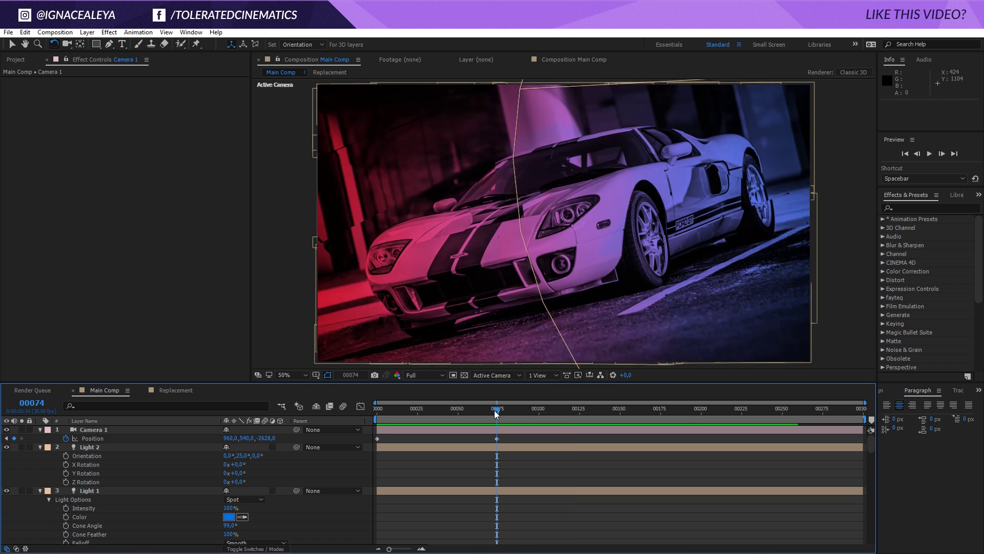
Collapse the properties of Light 2 and Light 1 and reveal the Adjustment layer's keyframed Rotation slider.
{"action": "left_click", "coordinate": [483, 448]}
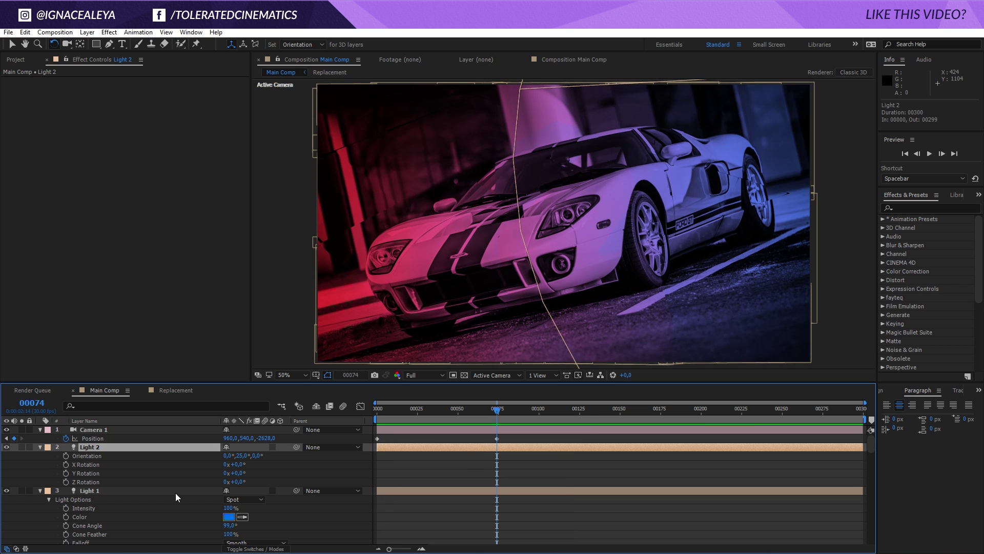
{"action": "left_click", "coordinate": [41, 445]}
{"action": "left_click", "coordinate": [41, 454]}
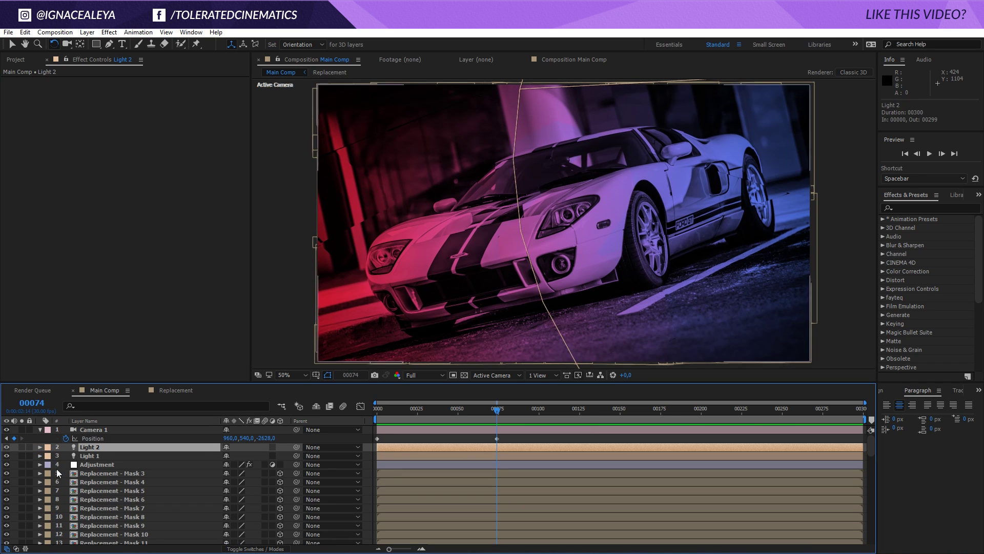
{"action": "left_click", "coordinate": [101, 464]}
{"action": "key", "text": "u"}
Apply Easy Ease to the ending keyframes of Camera 1's Position and the Adjustment layer's Rotation slider.
{"action": "left_click_drag", "start_coordinate": [516, 477], "coordinate": [490, 490]}
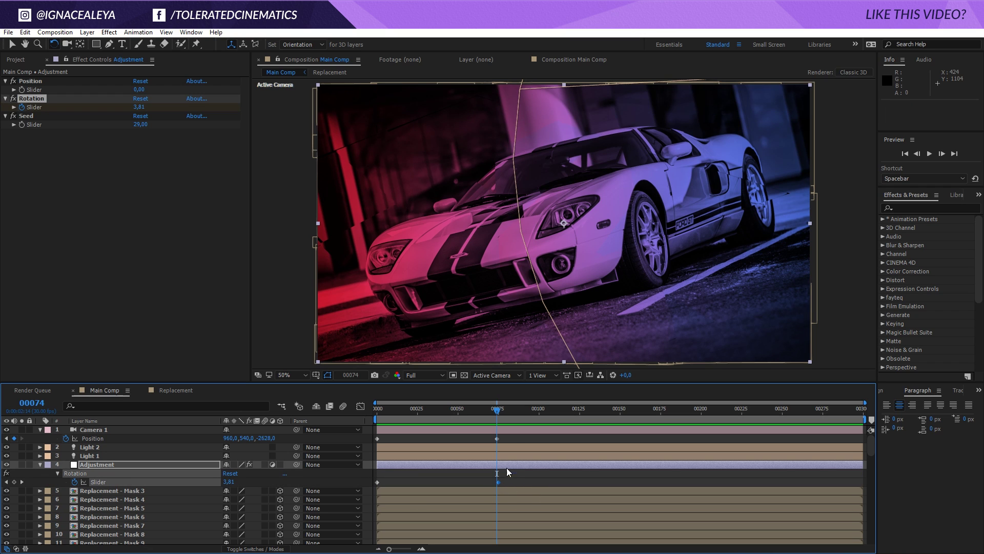
{"action": "left_click_drag", "start_coordinate": [512, 435], "coordinate": [493, 502]}
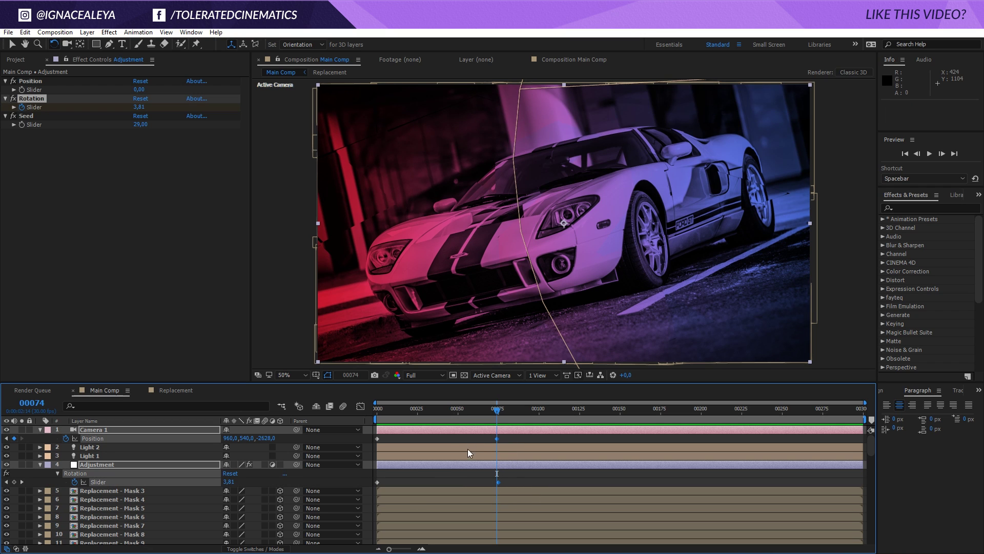
{"action": "right_click", "coordinate": [496, 435]}
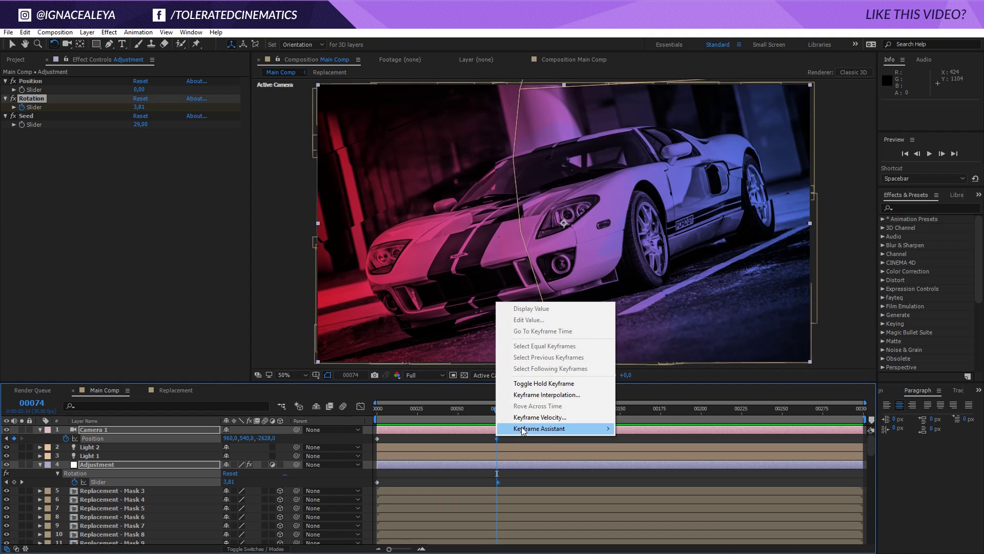
{"action": "mouse_move", "coordinate": [523, 430]}
{"action": "left_click", "coordinate": [379, 454]}
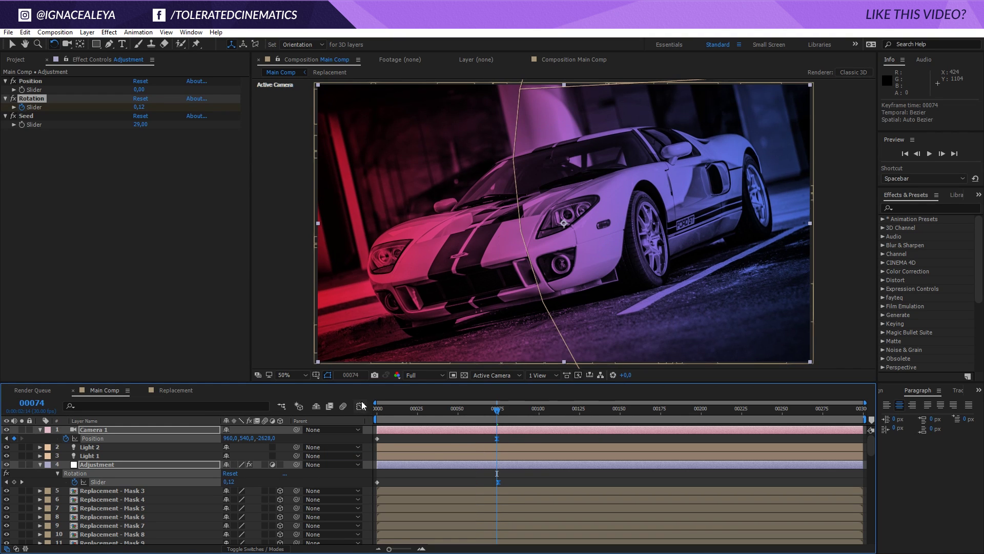
In the speed graph, lengthen the incoming ease handles of both ending keyframes for a slower finish, and check frame 51.
{"action": "left_click", "coordinate": [361, 406]}
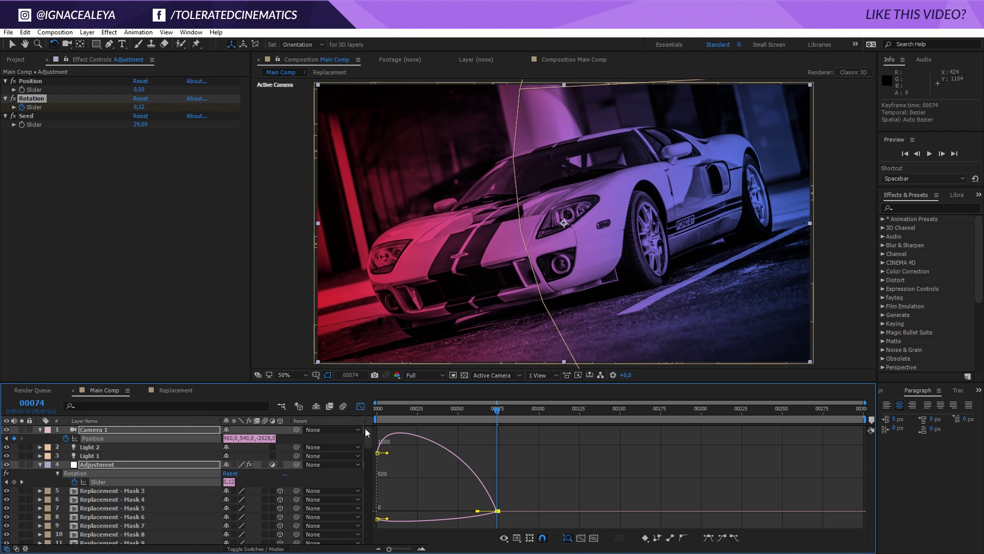
{"action": "left_click", "coordinate": [518, 538]}
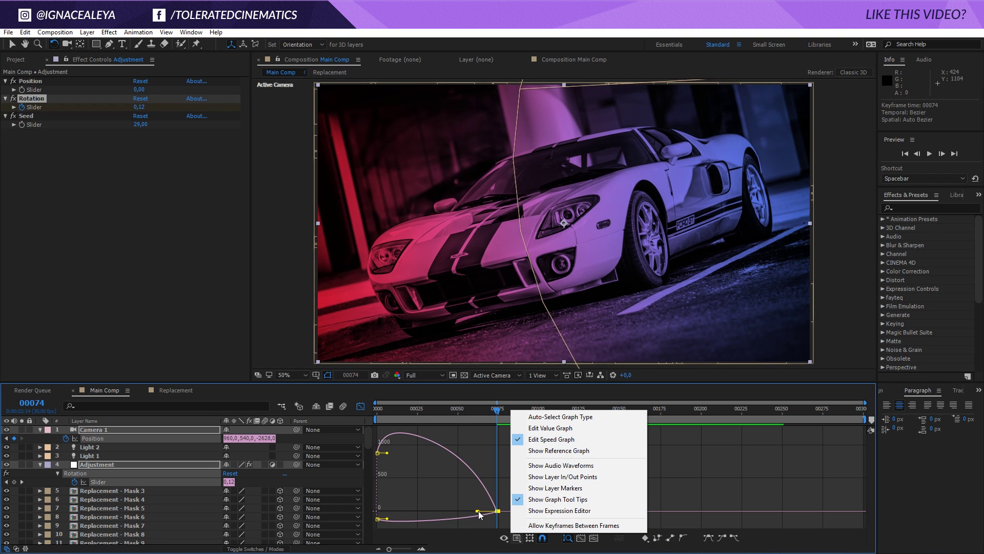
{"action": "left_click_drag", "start_coordinate": [477, 511], "coordinate": [446, 511]}
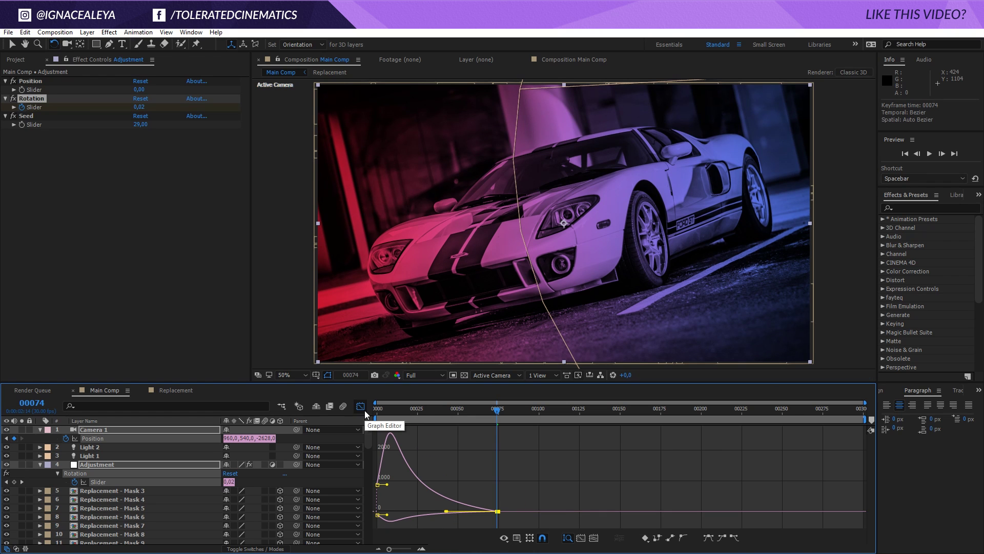
{"action": "left_click", "coordinate": [361, 406]}
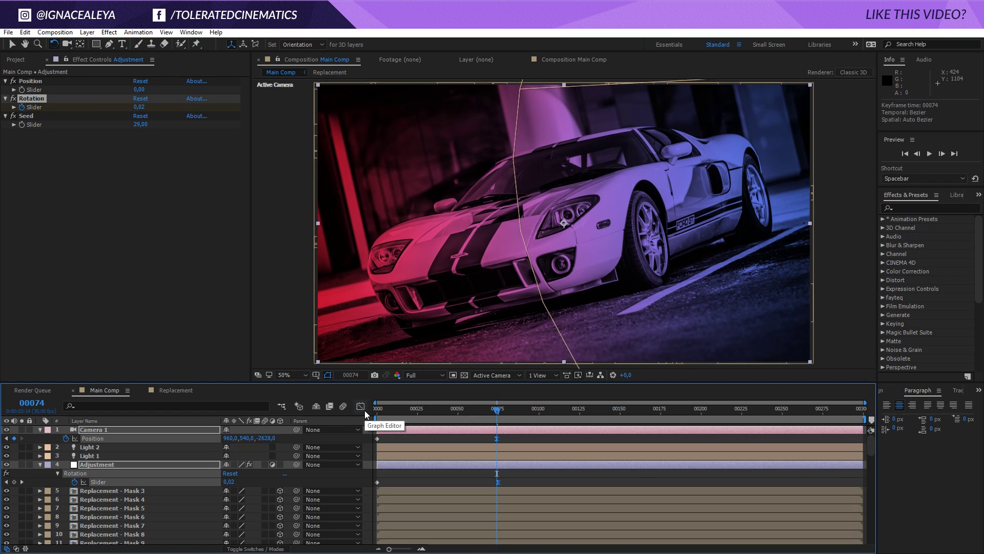
{"action": "left_click", "coordinate": [528, 479]}
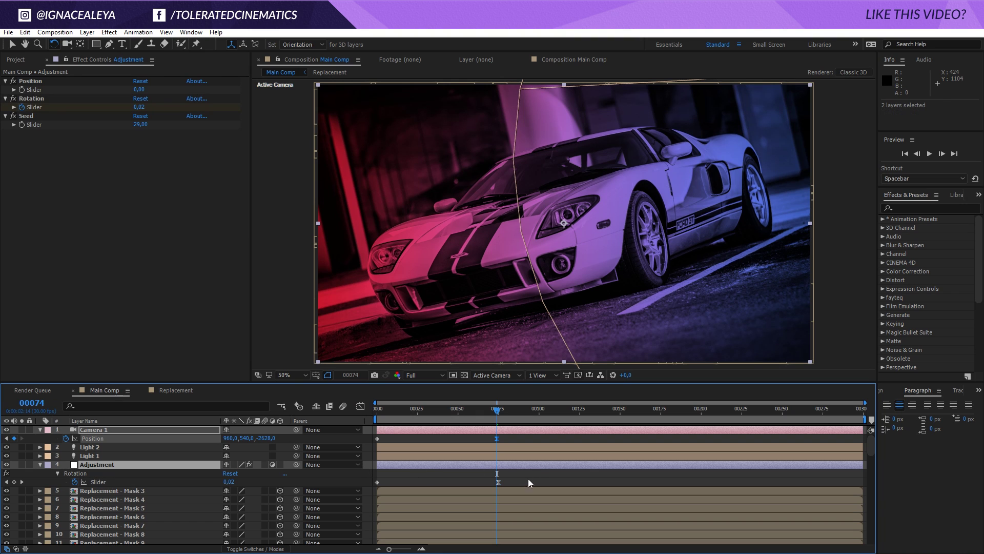
{"action": "left_click", "coordinate": [459, 410]}
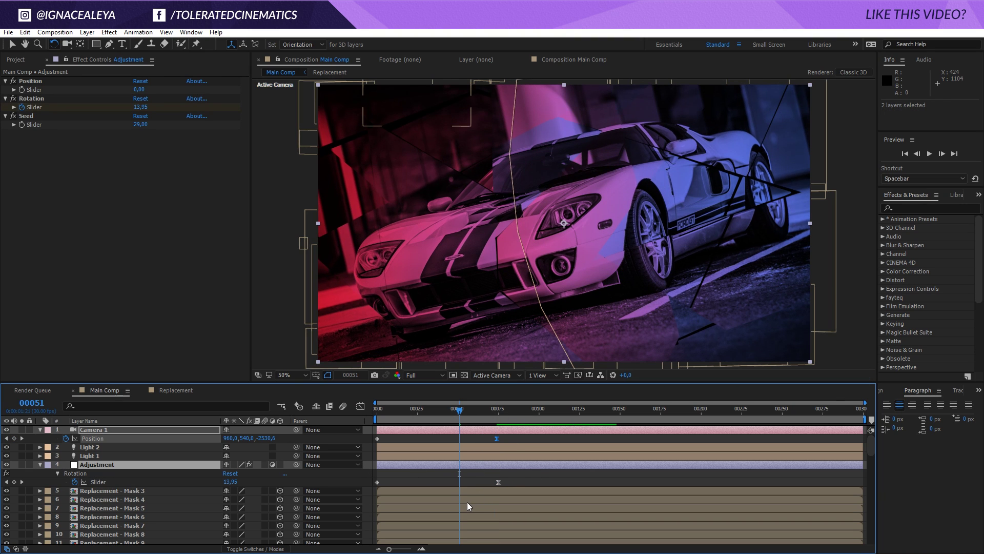
In the Replacement composition, hide the car image and add a text layer reading "SUBSCRIBE FOR MORE".
{"action": "double_click", "coordinate": [467, 502]}
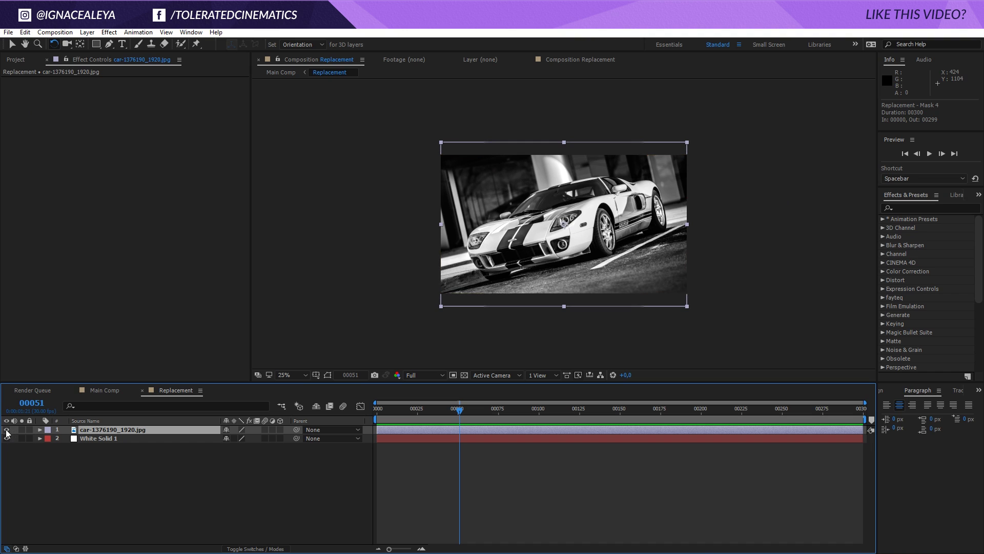
{"action": "left_click", "coordinate": [6, 431]}
{"action": "left_click", "coordinate": [123, 44]}
{"action": "left_click", "coordinate": [501, 233]}
{"action": "type", "text": "SUBSCRIBE FOR MORE"}
Format the whole text in Lato Black at 140 px with tracking 0.
{"action": "key", "text": "ctrl+a"}
{"action": "left_click", "coordinate": [917, 209]}
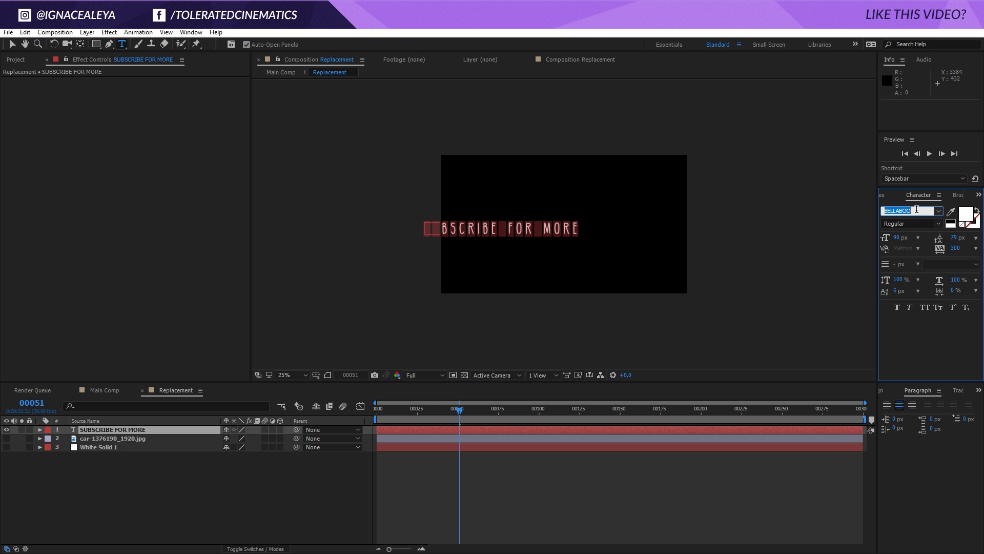
{"action": "type", "text": "Lato"}
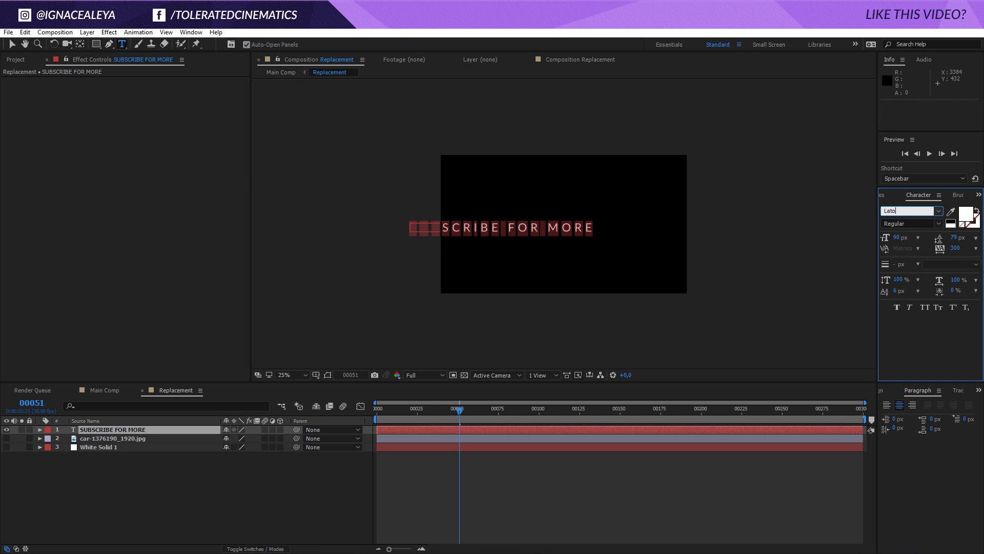
{"action": "left_click", "coordinate": [921, 222]}
{"action": "left_click", "coordinate": [936, 225]}
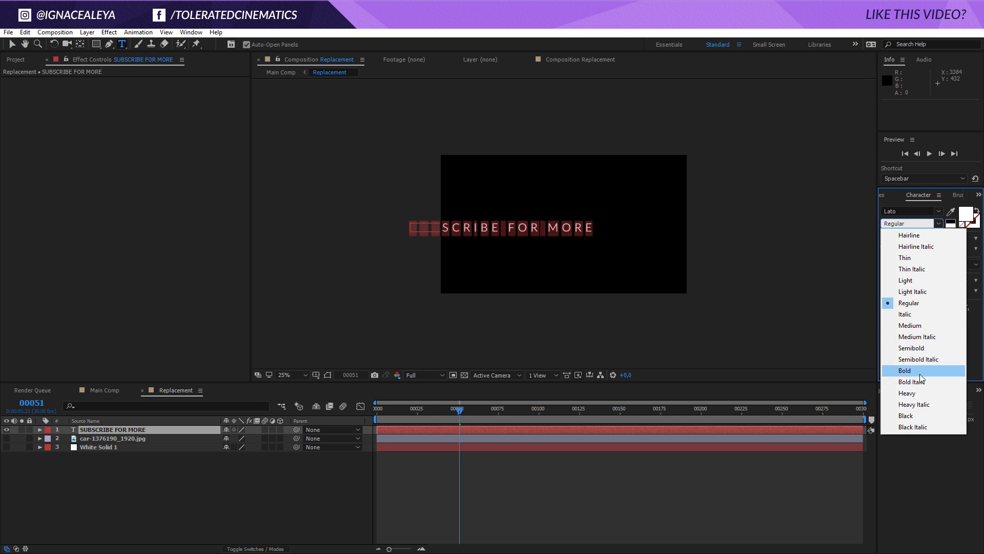
{"action": "left_click", "coordinate": [912, 412]}
{"action": "left_click_drag", "start_coordinate": [888, 239], "coordinate": [936, 244]}
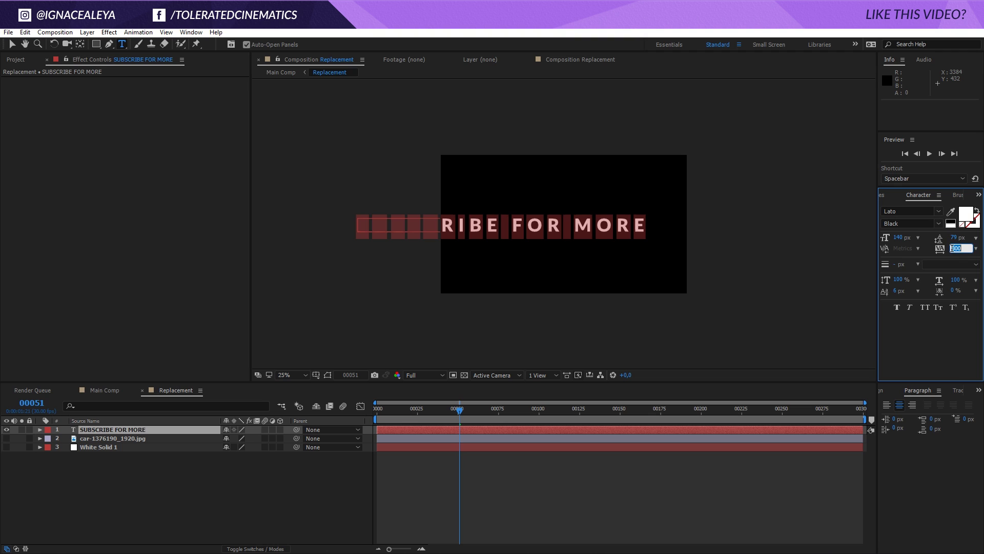
{"action": "type", "text": "0"}
{"action": "key", "text": "Return"}
Center the text layer horizontally and vertically in the composition.
{"action": "left_click", "coordinate": [12, 44]}
{"action": "left_click", "coordinate": [884, 392]}
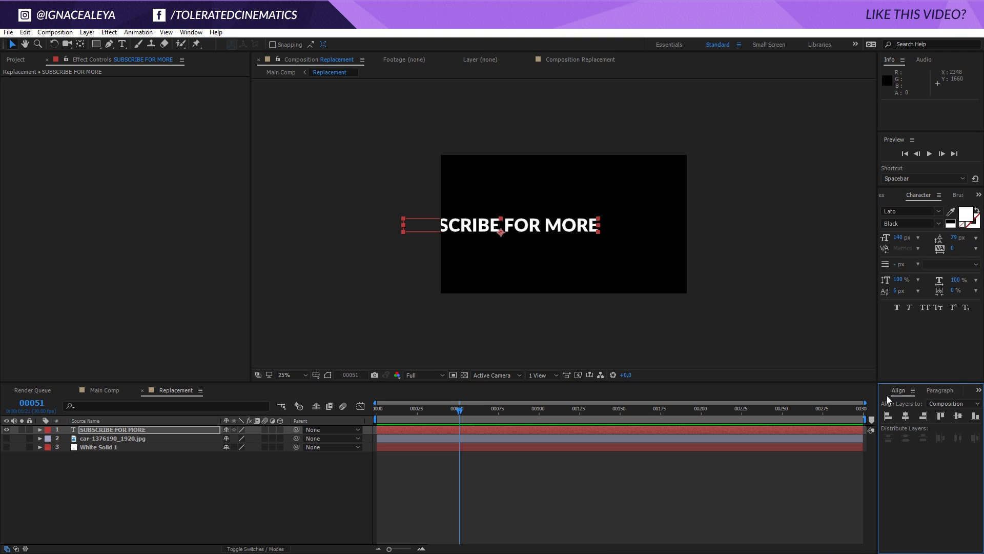
{"action": "left_click", "coordinate": [905, 417]}
{"action": "left_click", "coordinate": [961, 417]}
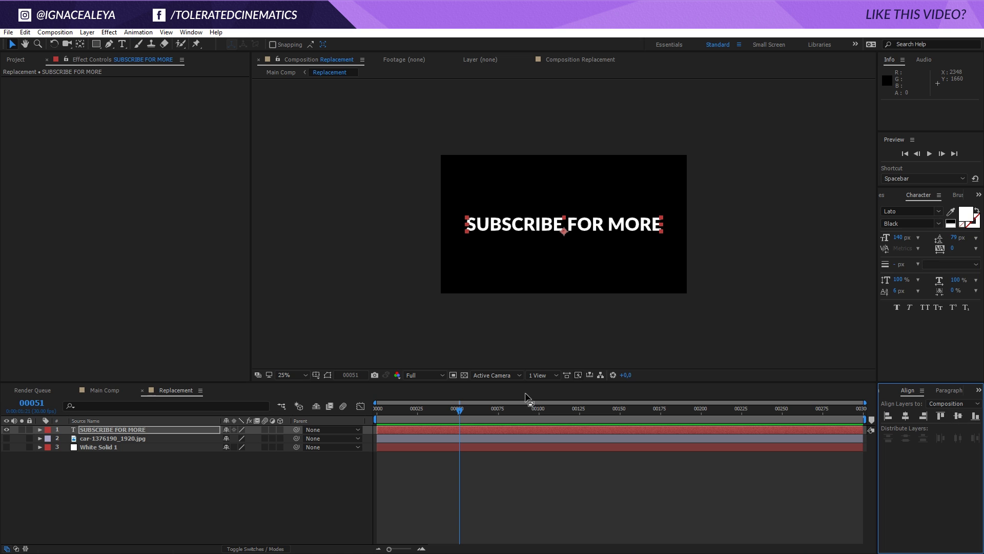
Return to Main Comp, check the shattered text at frame 34 and preview the animation.
{"action": "left_click", "coordinate": [110, 392]}
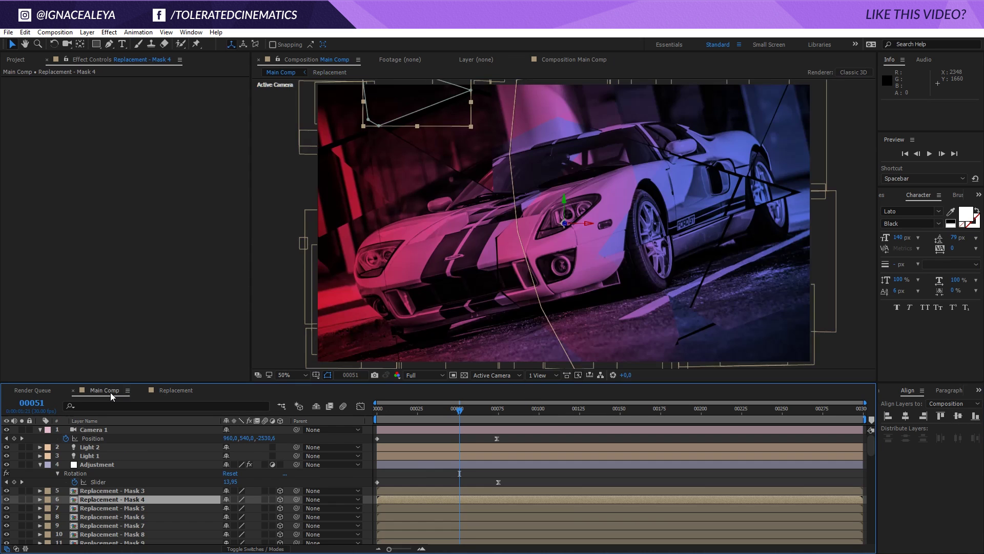
{"action": "mouse_move", "coordinate": [416, 410]}
{"action": "left_mouse_down"}
{"action": "mouse_move", "coordinate": [386, 408]}
{"action": "mouse_move", "coordinate": [434, 417]}
{"action": "left_mouse_up"}
{"action": "left_click", "coordinate": [466, 445]}
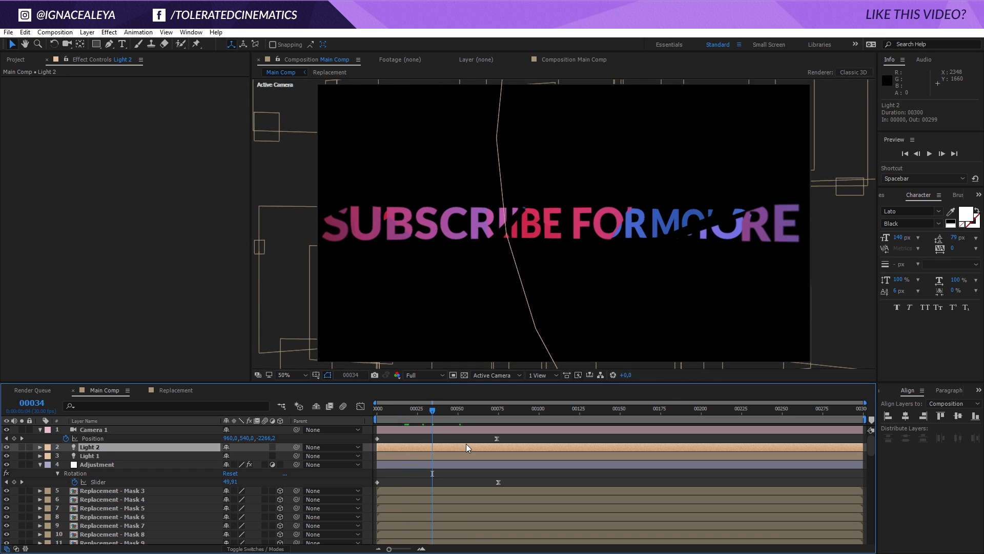
{"action": "key", "text": "space"}
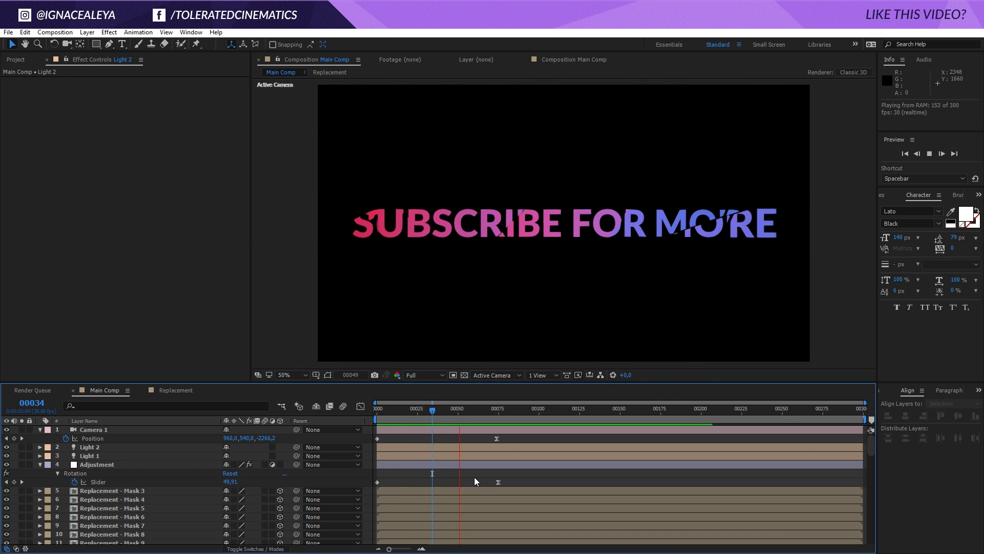